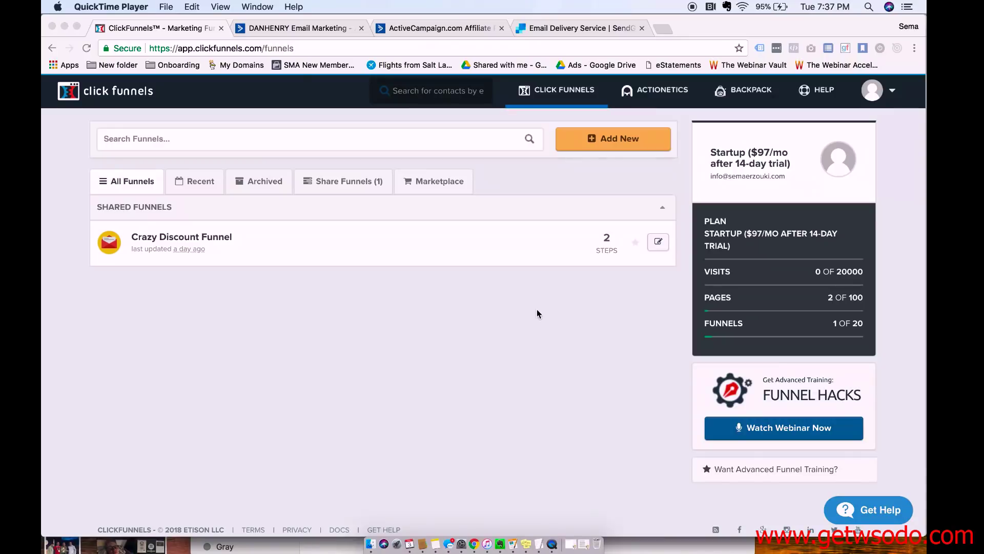
Open the Crazy Discount Funnel and view the Landing Page step's Automation events.
{"action": "left_click", "coordinate": [202, 253]}
{"action": "left_click", "coordinate": [196, 240]}
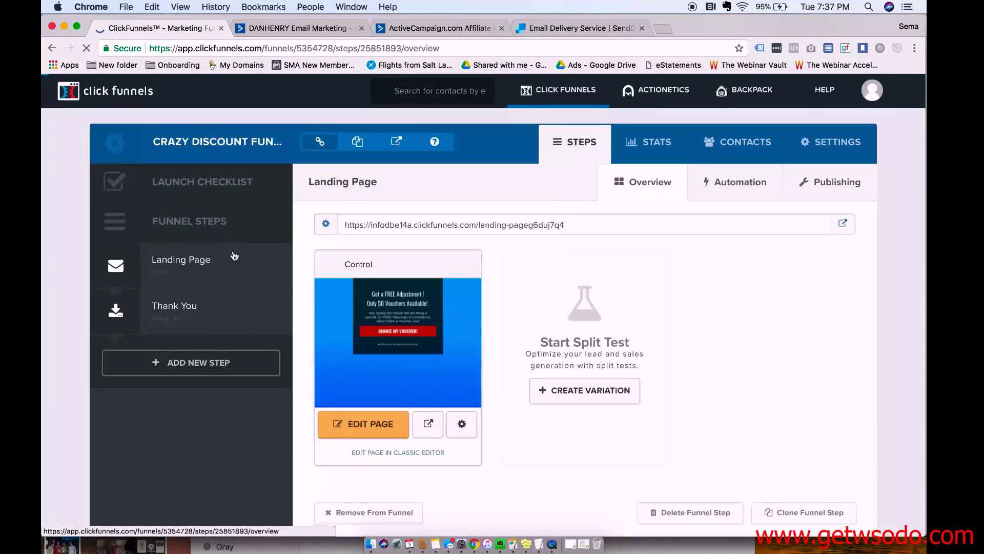
{"action": "left_click", "coordinate": [738, 185]}
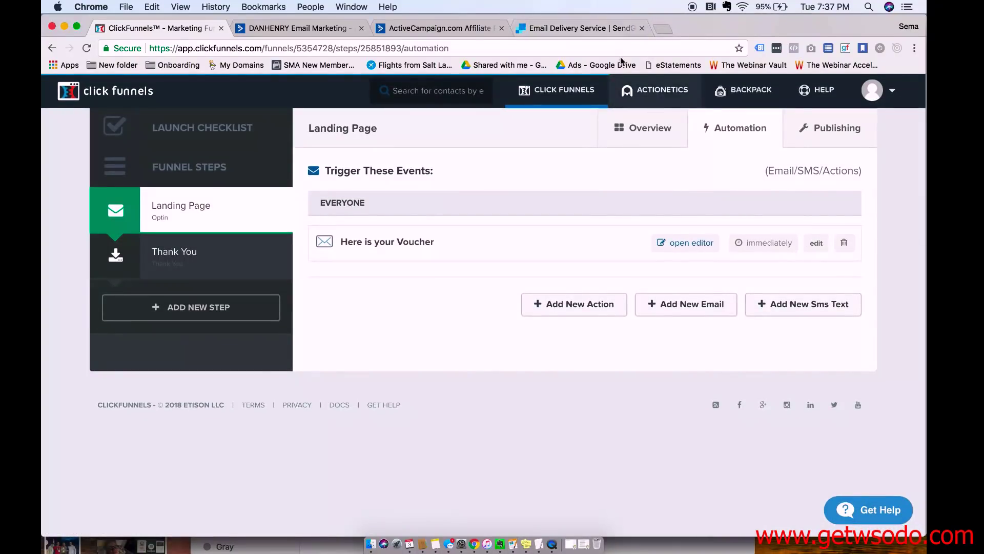
On SendGrid's pricing page, set the estimator to 10,000 emails per month.
{"action": "left_click", "coordinate": [569, 28]}
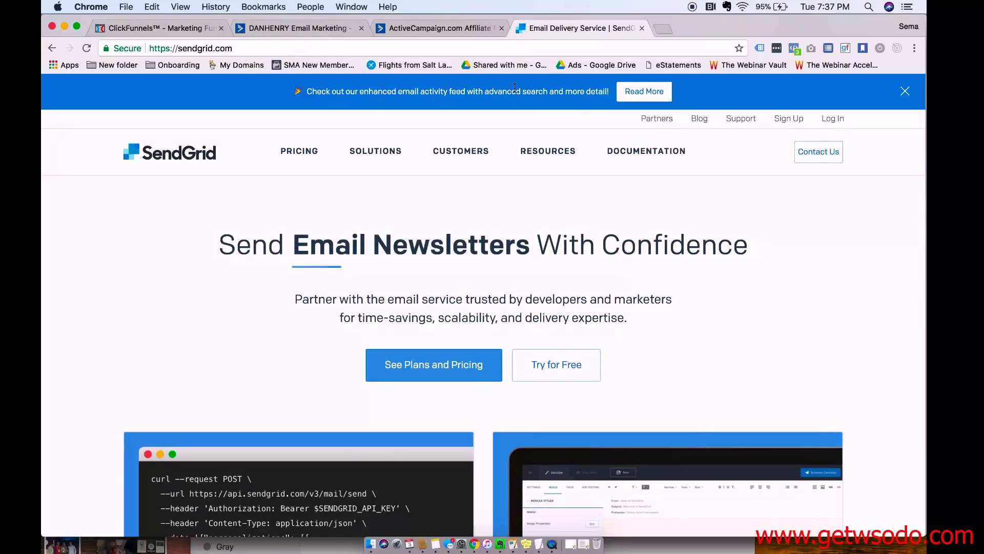
{"action": "left_click", "coordinate": [784, 121]}
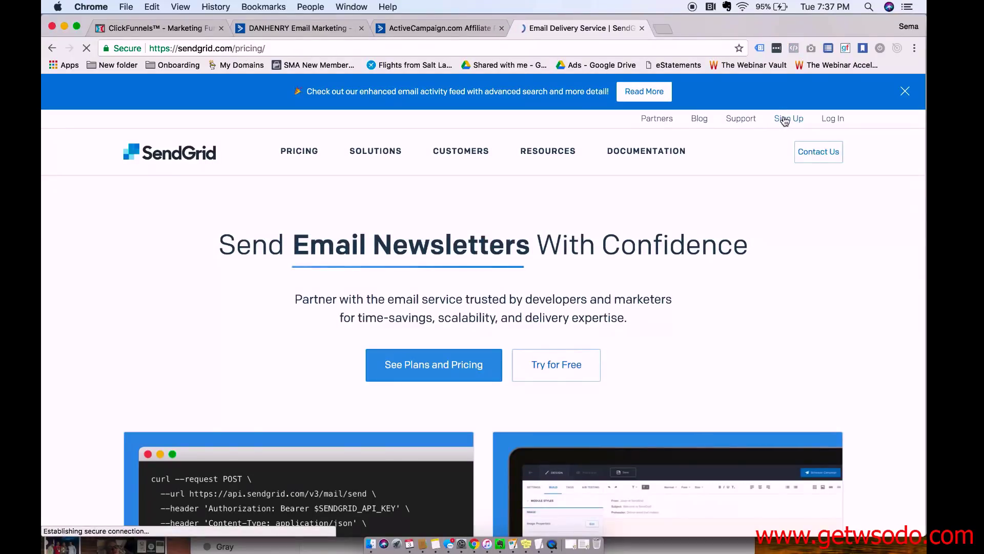
{"action": "scroll", "coordinate": [517, 336], "scroll_direction": "down", "scroll_amount": 3}
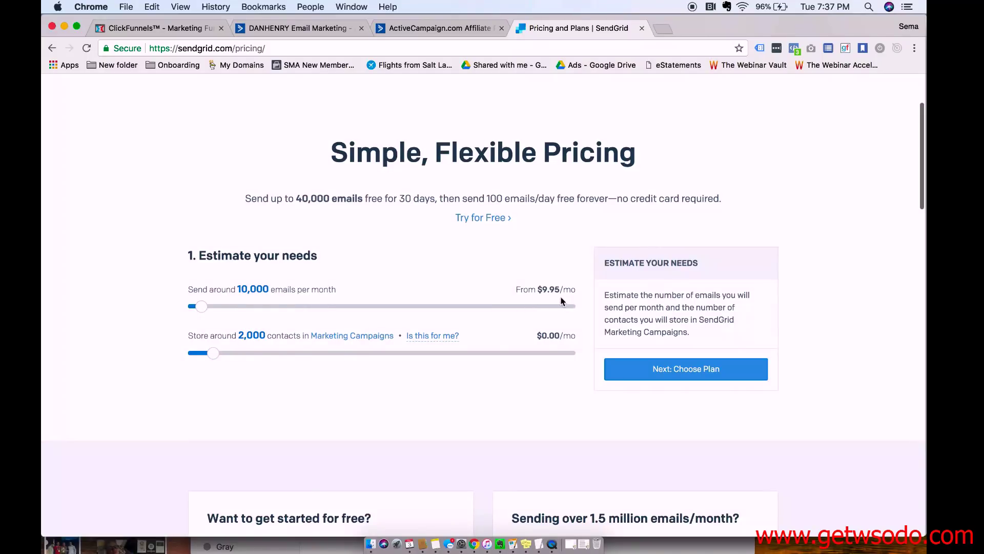
{"action": "mouse_move", "coordinate": [201, 311]}
{"action": "left_mouse_down"}
{"action": "mouse_move", "coordinate": [321, 308]}
{"action": "mouse_move", "coordinate": [203, 303]}
{"action": "left_mouse_up"}
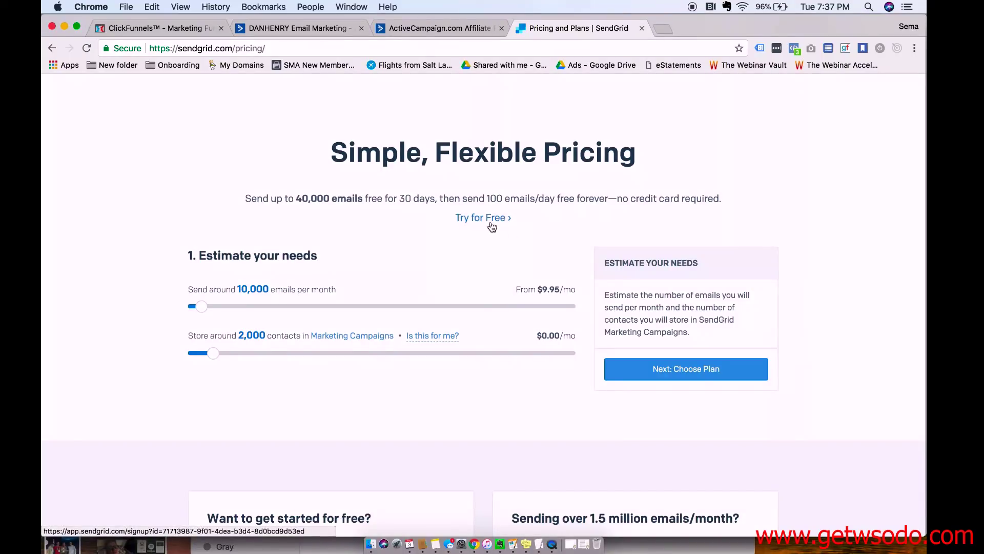
Start a SendGrid free trial and enter a username and matching password and confirmation.
{"action": "left_click", "coordinate": [513, 214]}
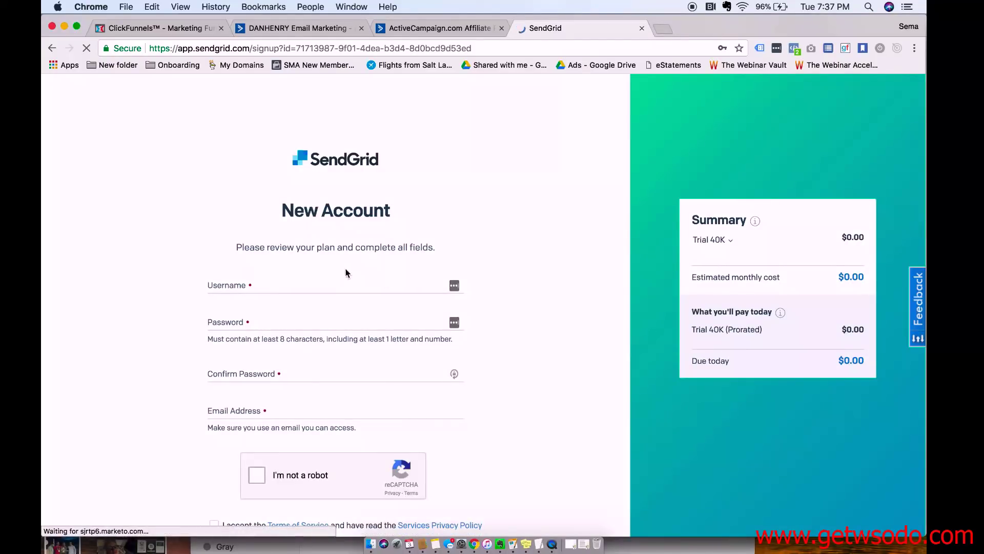
{"action": "left_click", "coordinate": [297, 286]}
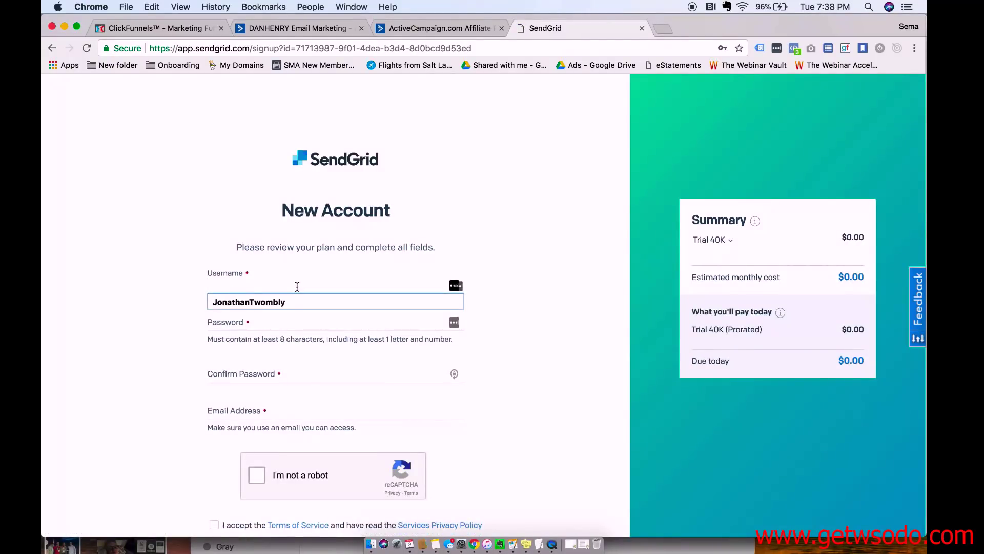
{"action": "type", "text": "semaerzouki"}
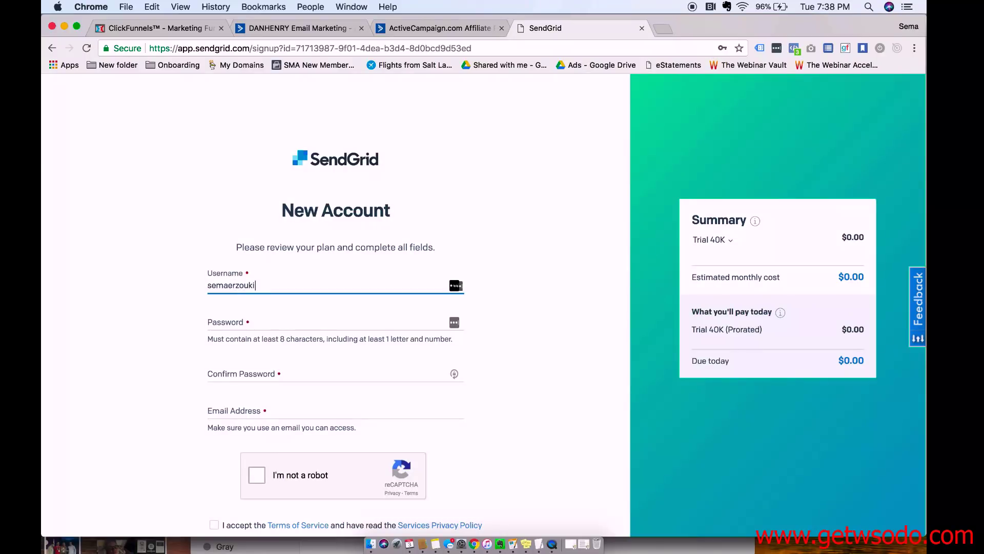
{"action": "type", "text": "123"}
{"action": "key", "text": "Tab"}
{"action": "type", "text": "***"}
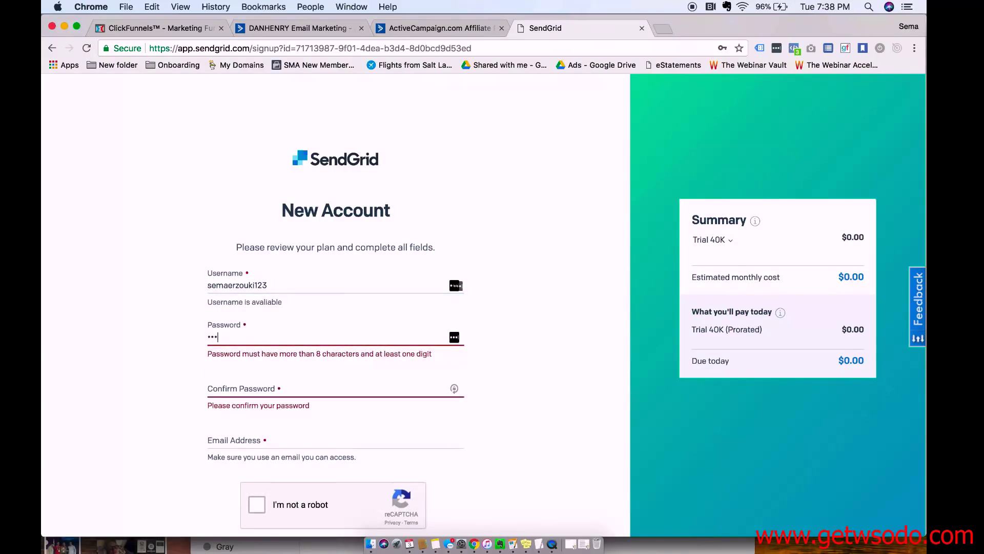
{"action": "type", "text": "******"}
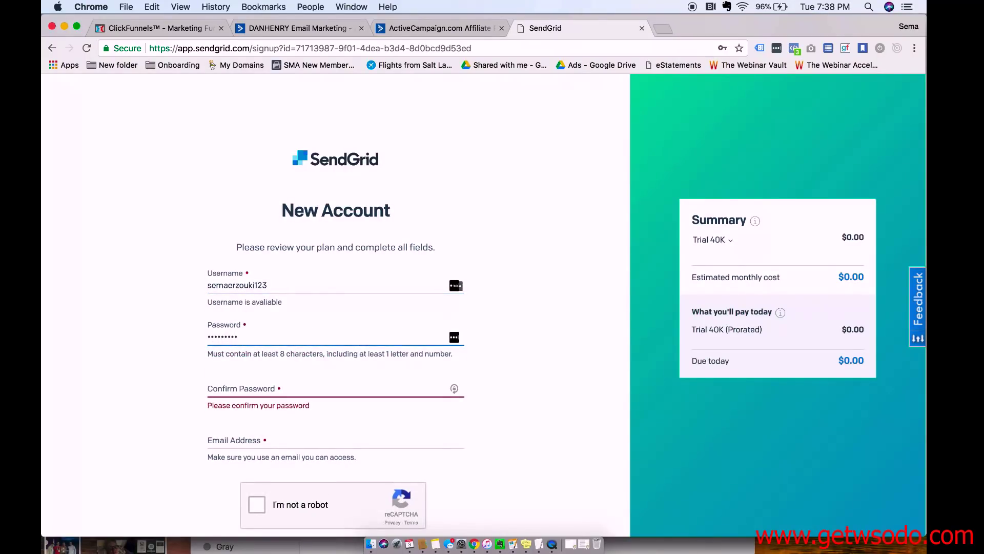
{"action": "key", "text": "Tab"}
{"action": "type", "text": "*******"}
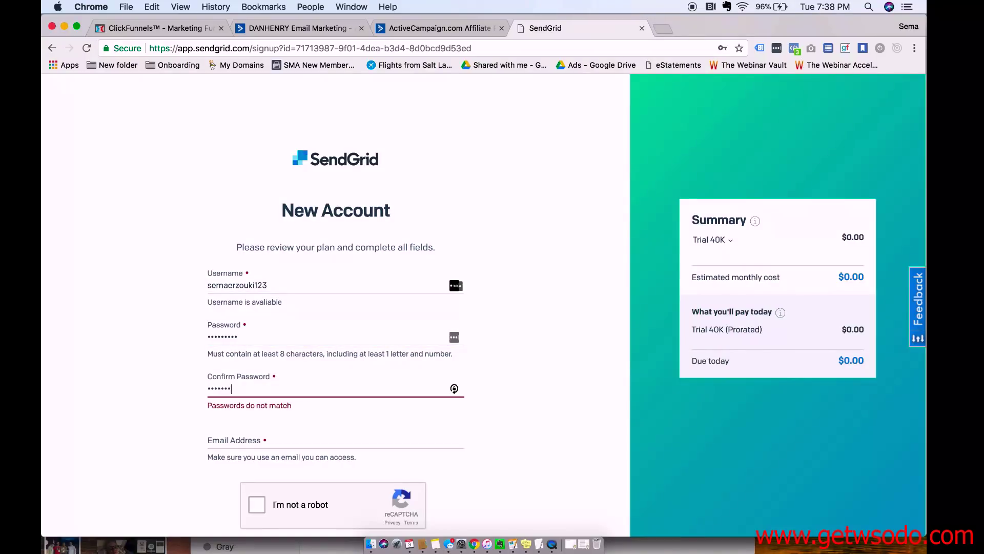
{"action": "type", "text": "***"}
{"action": "key", "text": "Tab"}
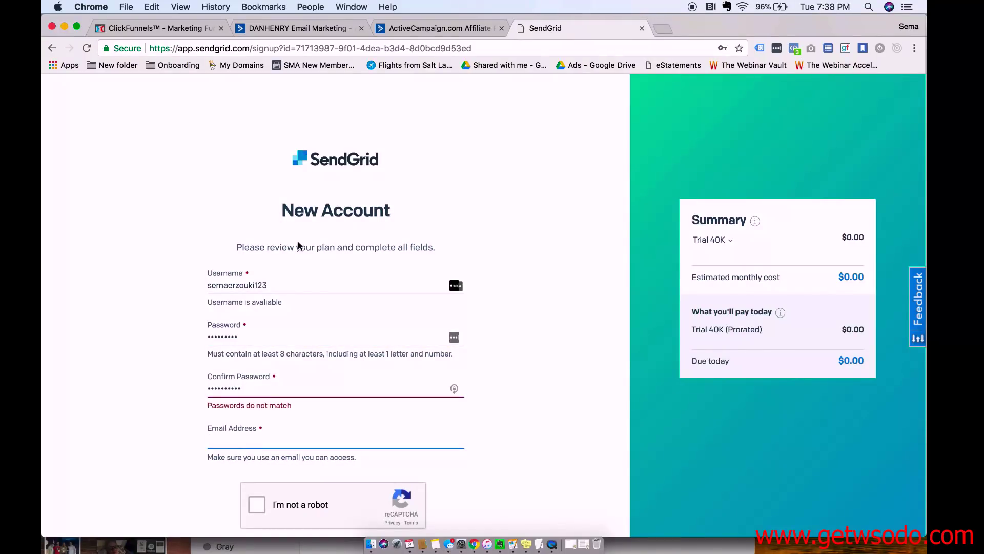
{"action": "key", "text": "shift+Tab"}
{"action": "type", "text": "*"}
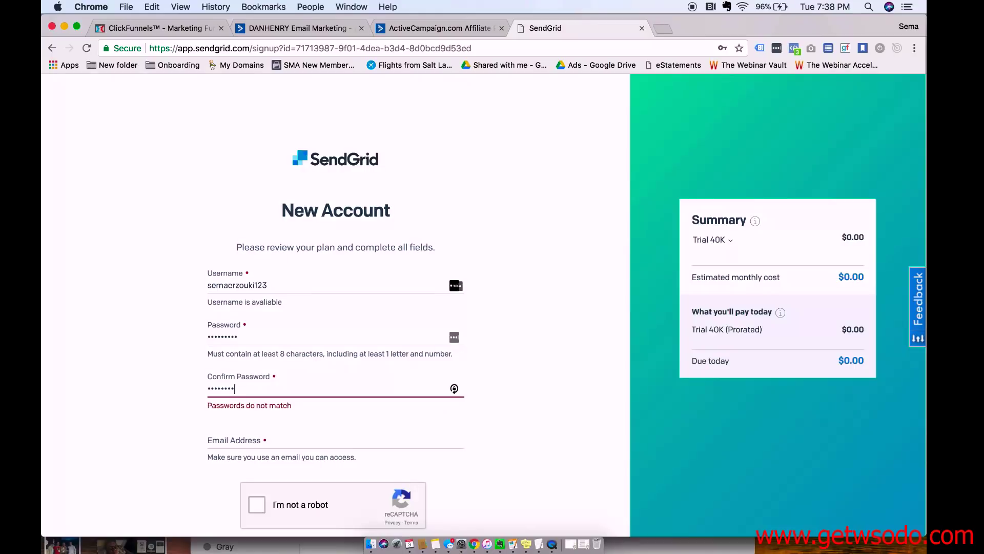
{"action": "type", "text": "*"}
{"action": "key", "text": "Tab"}
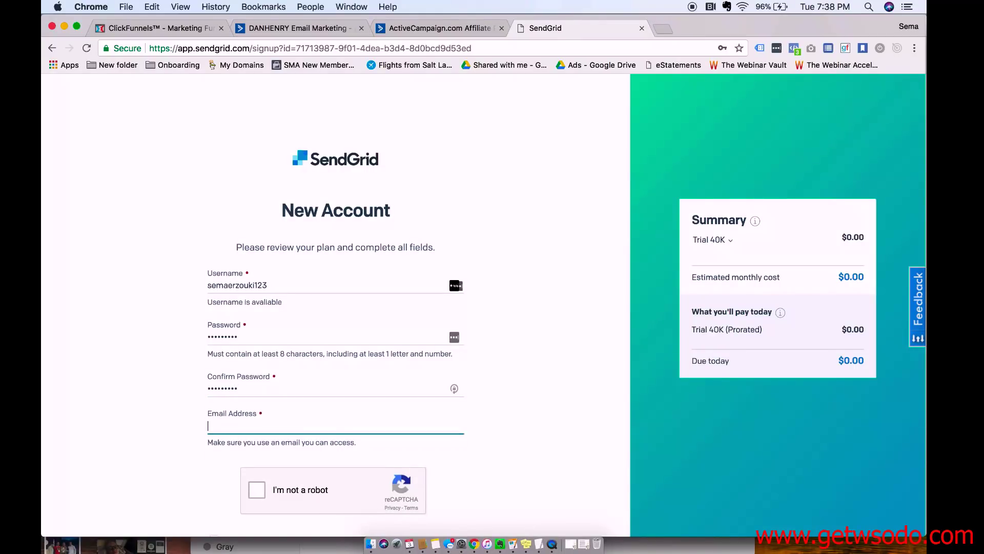
Add the account e-mail address, tick reCAPTCHA and the terms, and create the account.
{"action": "type", "text": "info@"}
{"action": "left_click", "coordinate": [259, 442]}
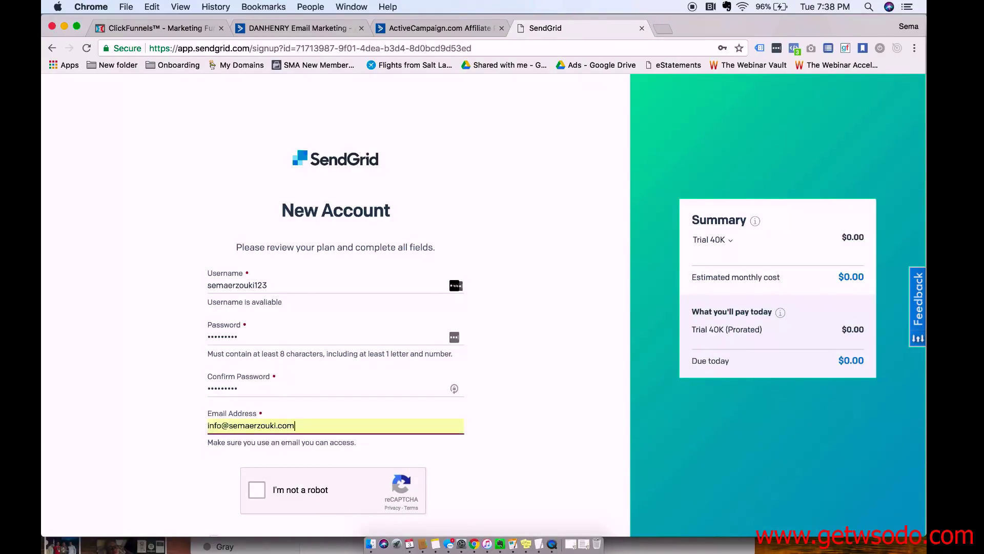
{"action": "scroll", "coordinate": [257, 427], "scroll_direction": "down", "scroll_amount": 3}
{"action": "left_click", "coordinate": [257, 424]}
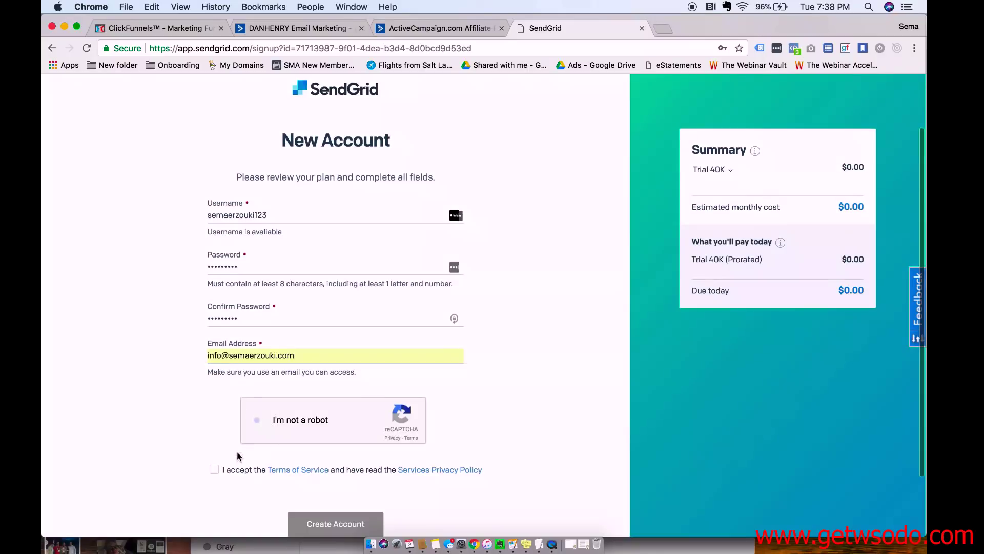
{"action": "left_click", "coordinate": [213, 469]}
{"action": "scroll", "coordinate": [273, 473], "scroll_direction": "down", "scroll_amount": 1}
{"action": "scroll", "coordinate": [273, 475], "scroll_direction": "down", "scroll_amount": 1}
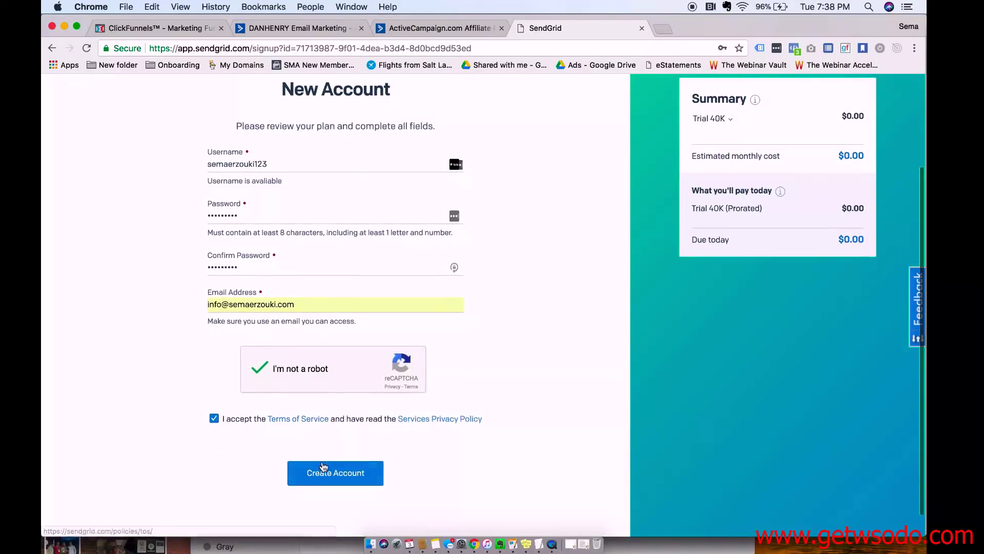
{"action": "left_click", "coordinate": [325, 474]}
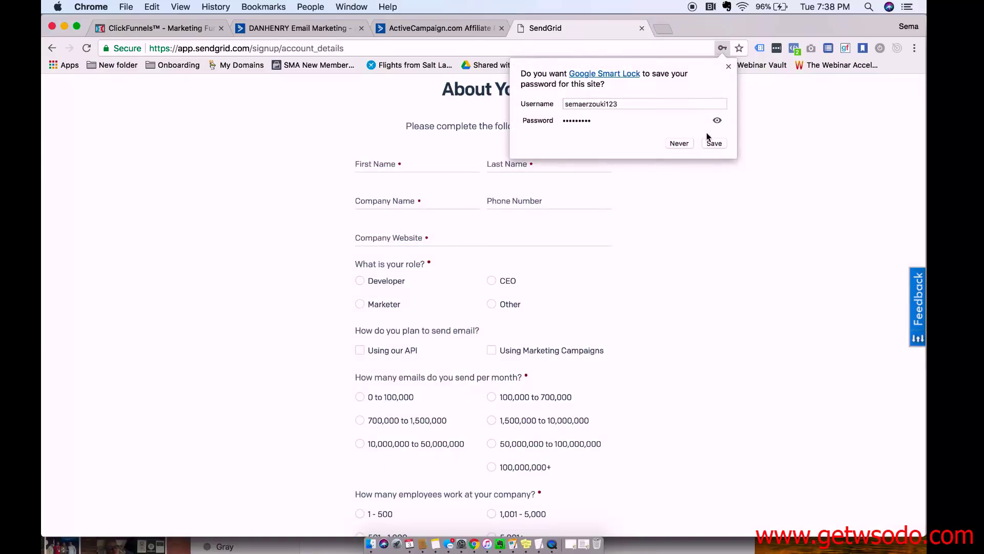
Save the browser login, then enter first name, last name, company, phone and company website.
{"action": "left_click", "coordinate": [712, 143]}
{"action": "left_click", "coordinate": [422, 171]}
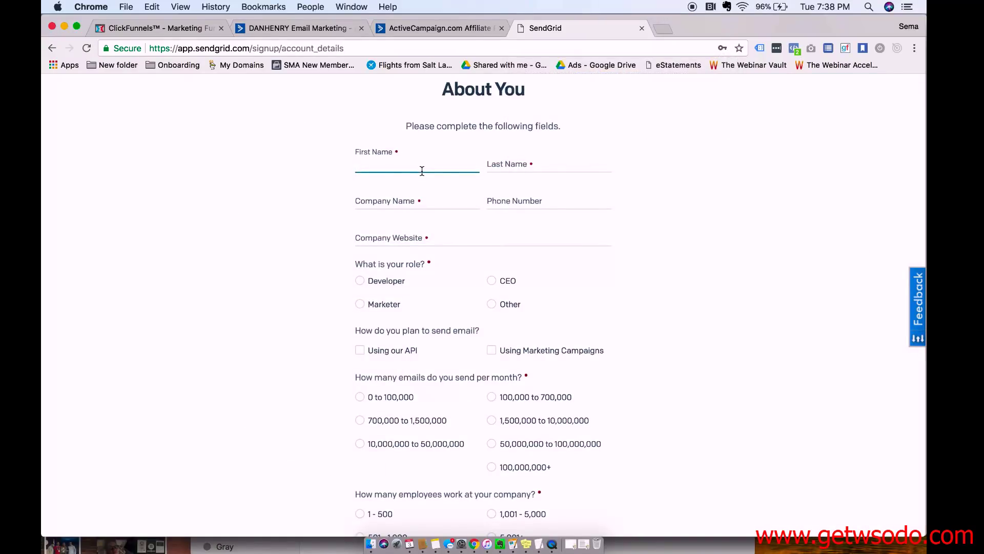
{"action": "type", "text": "Sema"}
{"action": "key", "text": "Tab"}
{"action": "type", "text": "Erzouki"}
{"action": "key", "text": "Tab"}
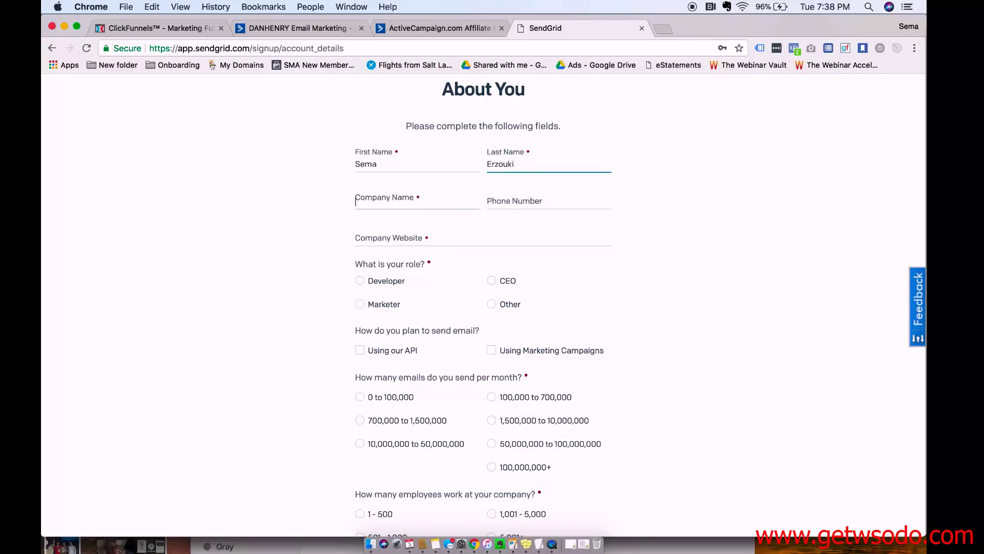
{"action": "type", "text": "sema er"}
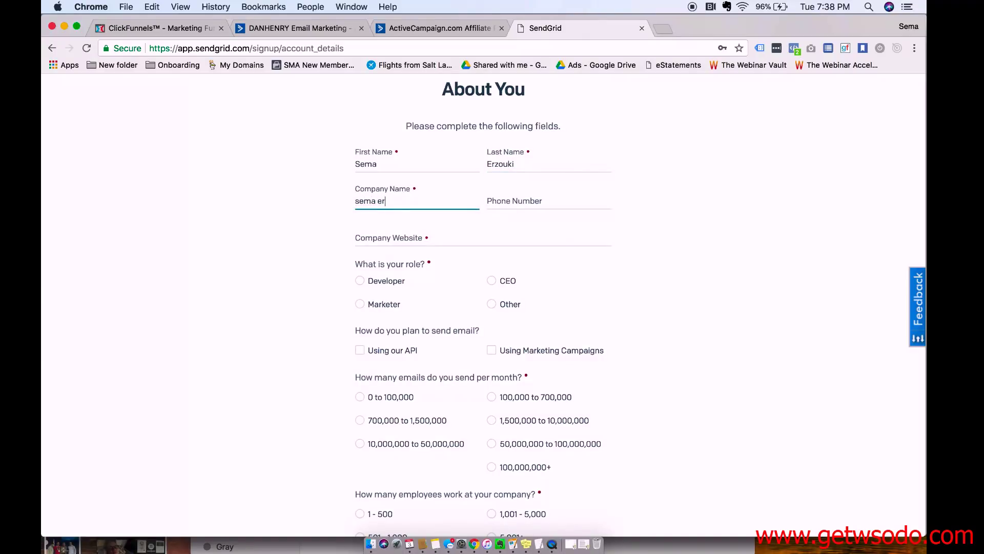
{"action": "type", "text": "zouki llc"}
{"action": "key", "text": "Tab"}
{"action": "type", "text": "248"}
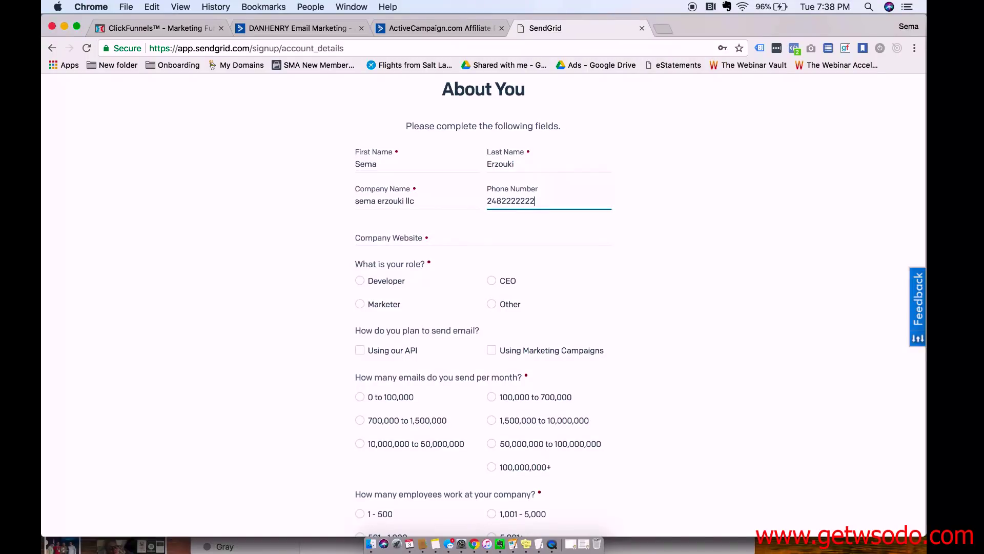
{"action": "key", "text": "Tab"}
{"action": "type", "text": "semaerzouki"}
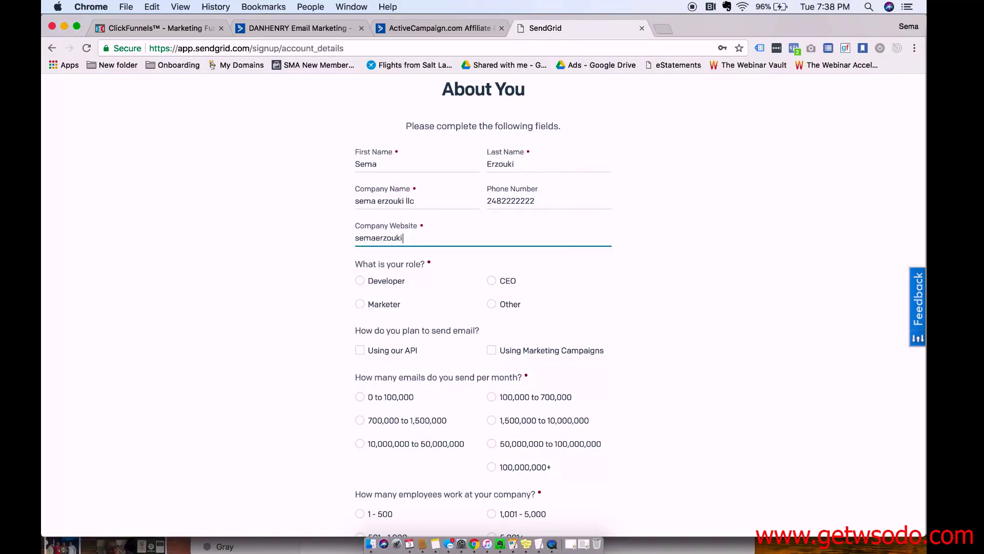
{"action": "type", "text": ".com"}
Set role to CEO, sending via API instead of Marketing Campaigns, company size 1 - 500, and submit.
{"action": "left_click", "coordinate": [492, 282]}
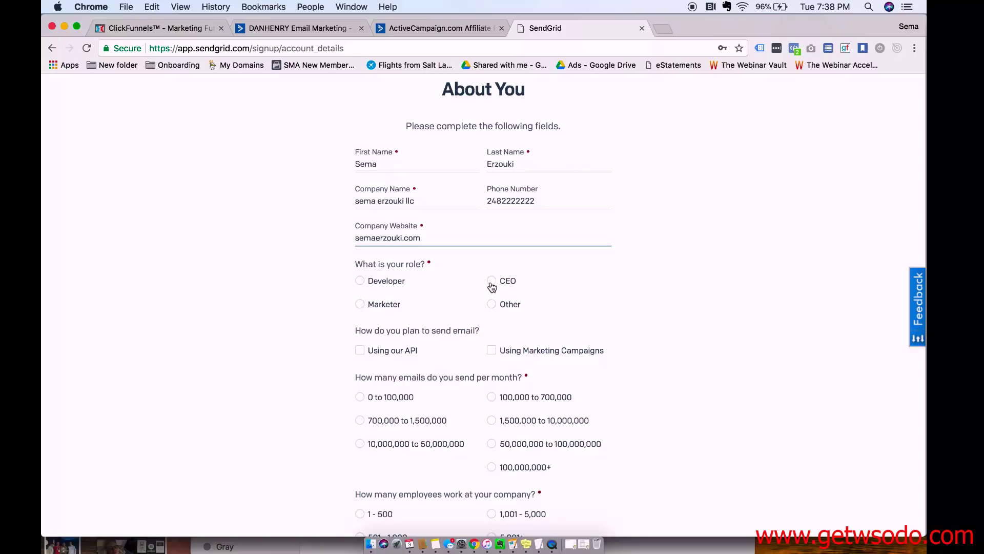
{"action": "scroll", "coordinate": [456, 353], "scroll_direction": "down", "scroll_amount": 2}
{"action": "scroll", "coordinate": [458, 352], "scroll_direction": "down", "scroll_amount": 1}
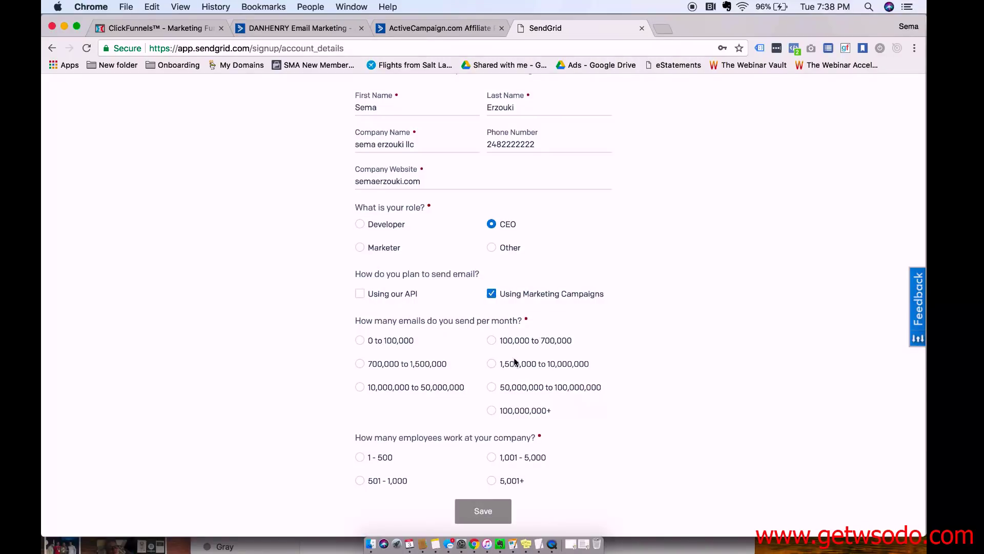
{"action": "left_click", "coordinate": [491, 293]}
{"action": "left_click", "coordinate": [360, 294]}
{"action": "scroll", "coordinate": [517, 335], "scroll_direction": "down", "scroll_amount": 2}
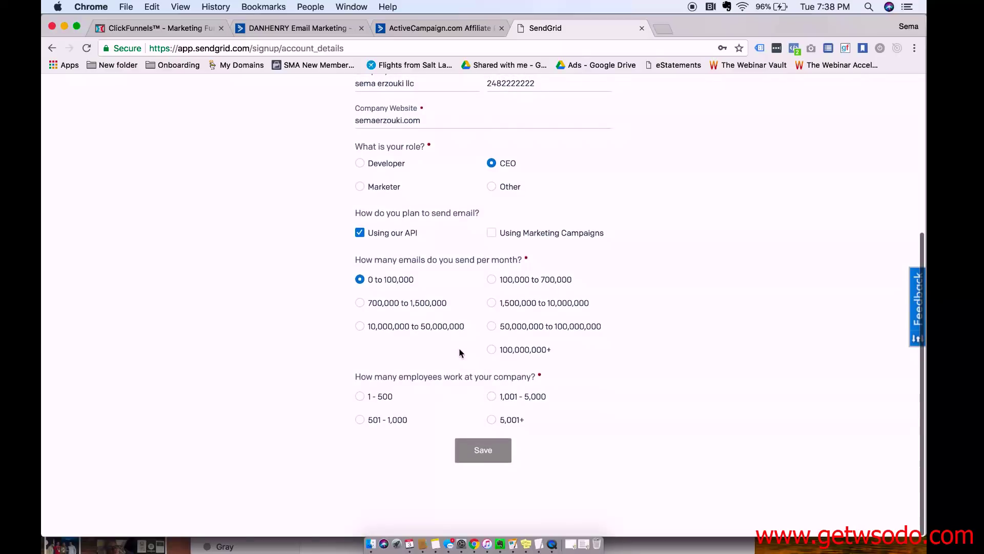
{"action": "left_click", "coordinate": [359, 397]}
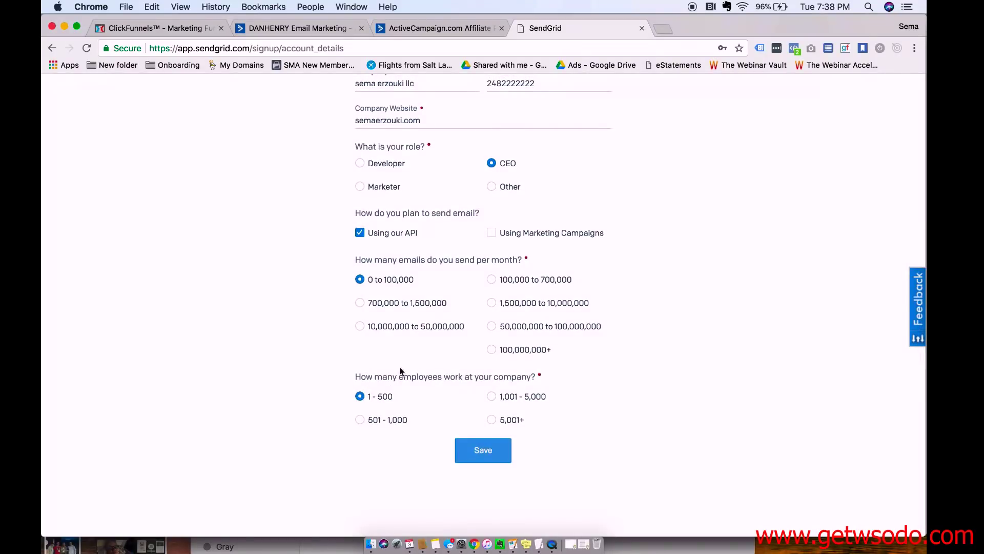
{"action": "left_click", "coordinate": [486, 452]}
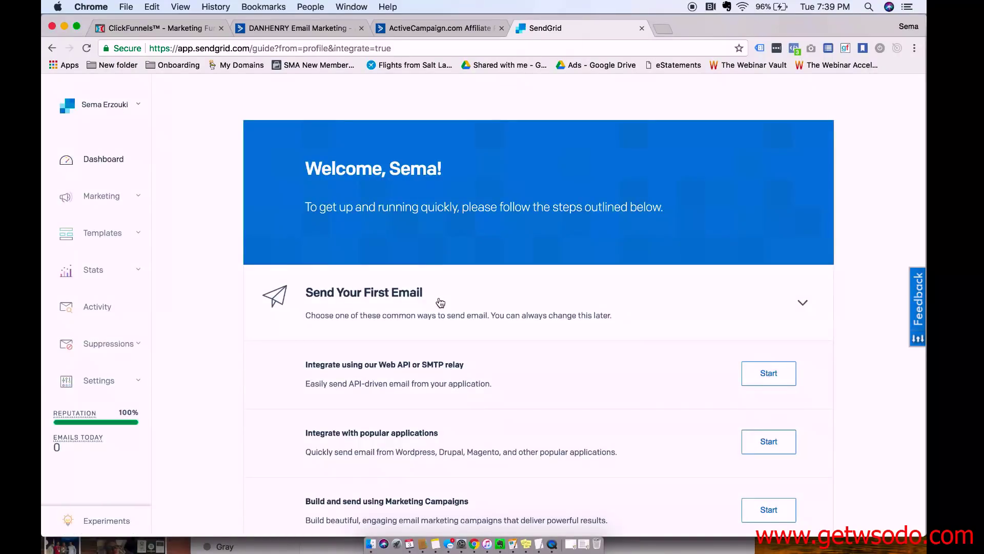
{"action": "scroll", "coordinate": [440, 302], "scroll_direction": "down", "scroll_amount": 2}
{"action": "scroll", "coordinate": [440, 302], "scroll_direction": "up", "scroll_amount": 2}
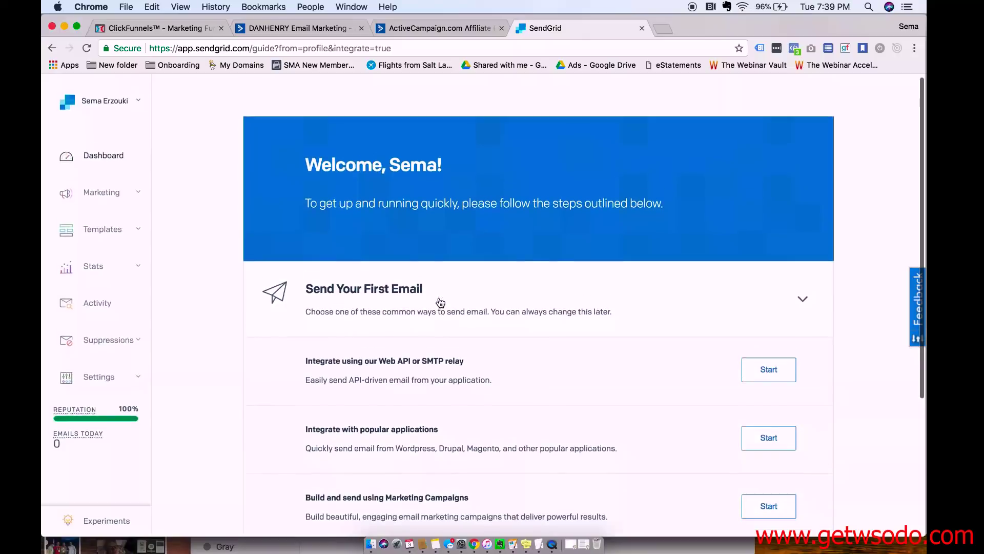
Return to ClickFunnels and open SMTP Settings from the account menu.
{"action": "left_click", "coordinate": [183, 27]}
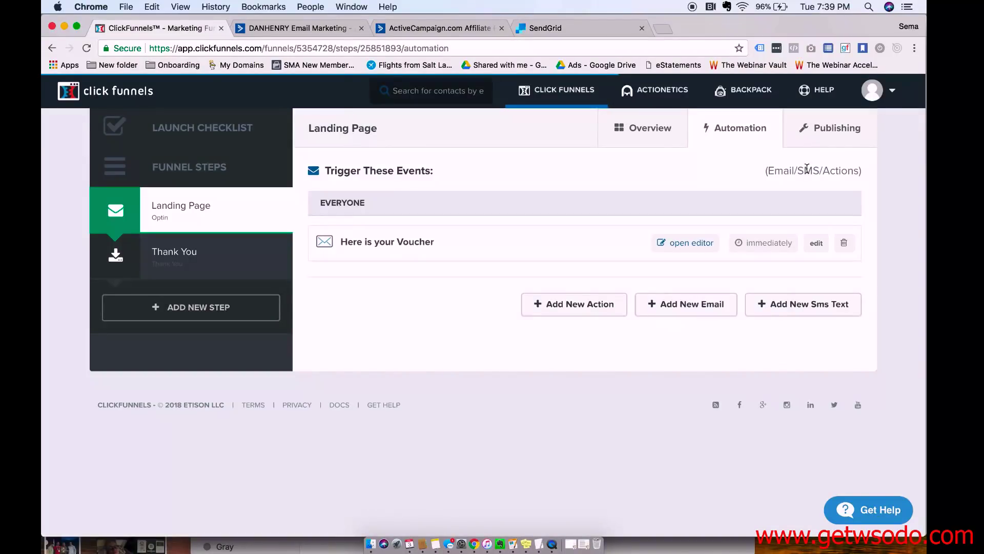
{"action": "mouse_move", "coordinate": [874, 92]}
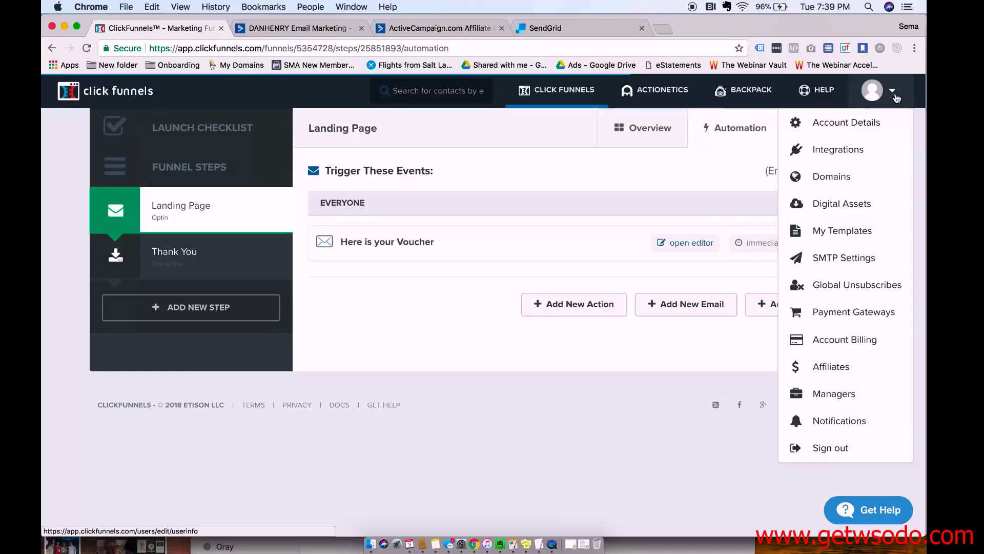
{"action": "left_click", "coordinate": [841, 257]}
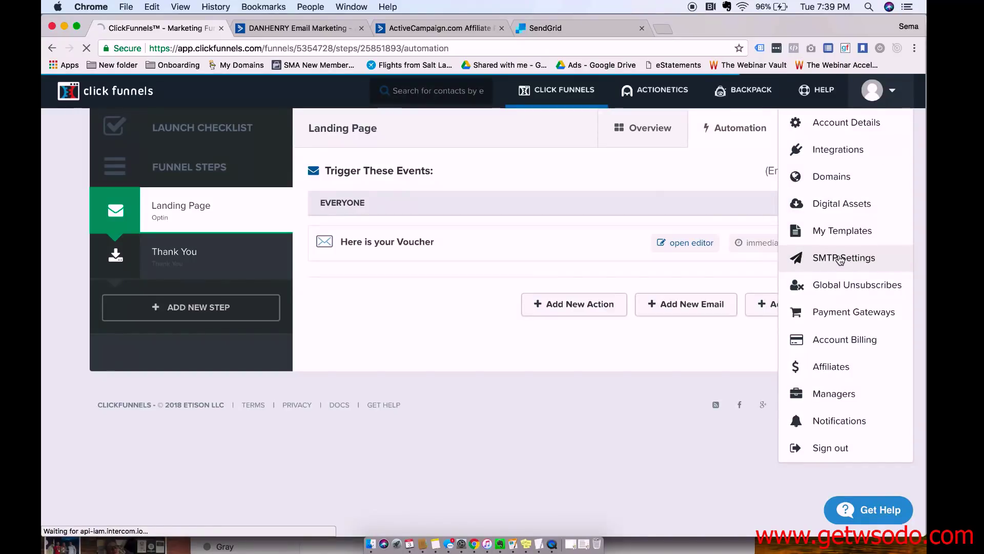
{"action": "scroll", "coordinate": [651, 321], "scroll_direction": "down", "scroll_amount": 4}
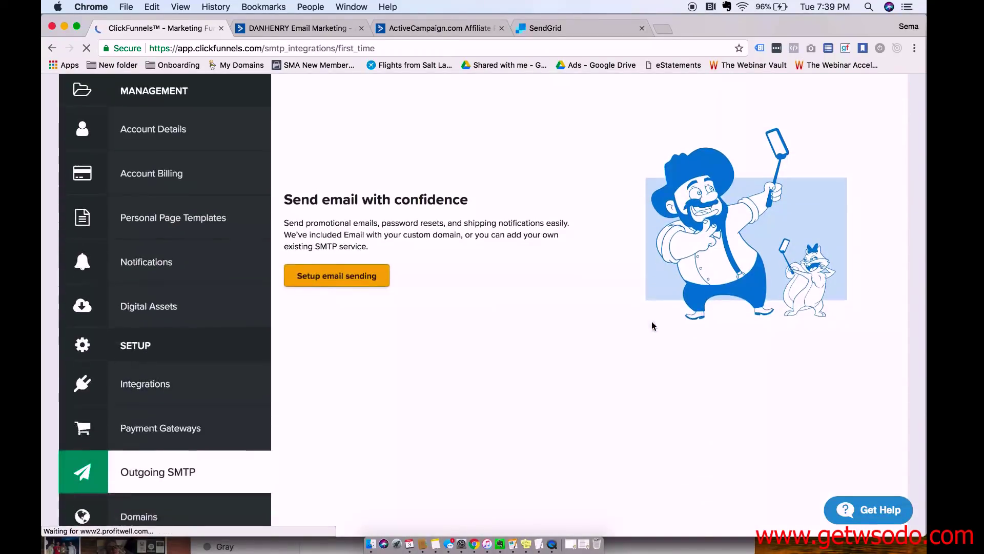
Begin email sending setup and choose to add an existing SMTP integration.
{"action": "left_click", "coordinate": [366, 260]}
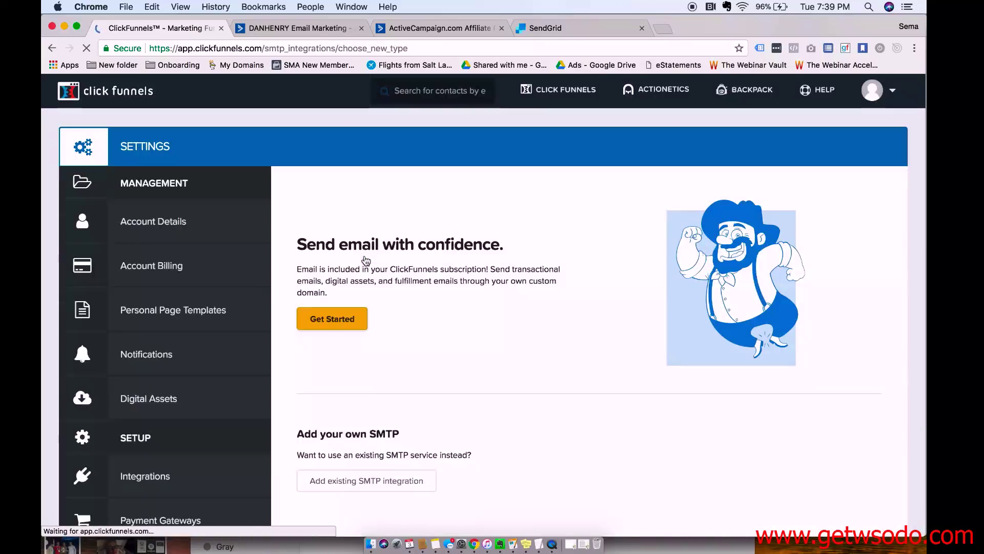
{"action": "scroll", "coordinate": [366, 261], "scroll_direction": "down", "scroll_amount": 3}
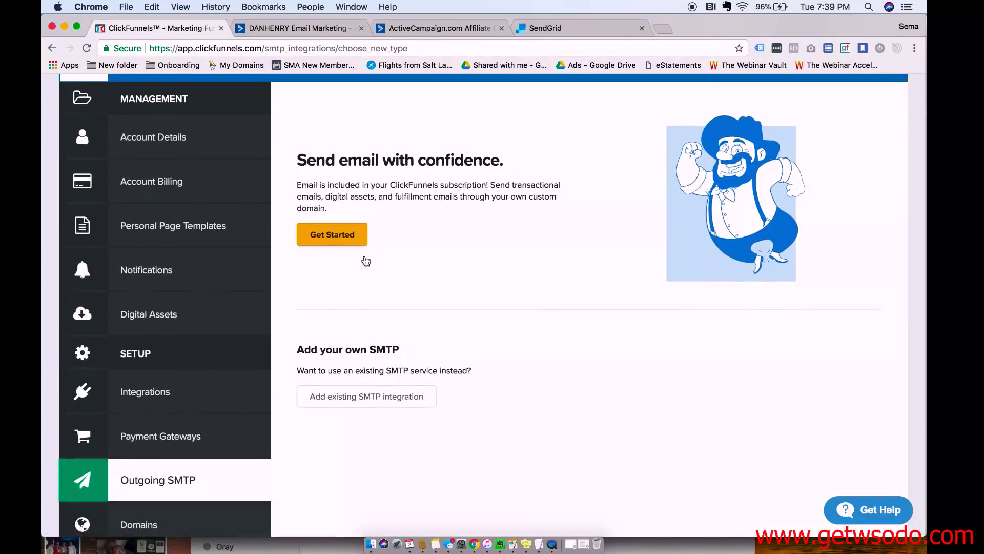
{"action": "scroll", "coordinate": [347, 379], "scroll_direction": "down", "scroll_amount": 1}
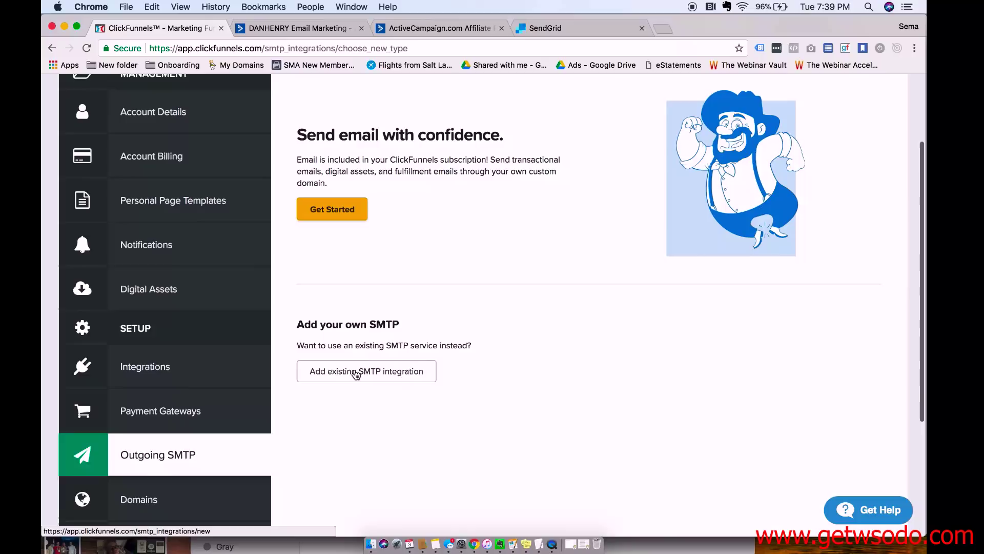
{"action": "left_click", "coordinate": [355, 372]}
{"action": "scroll", "coordinate": [404, 372], "scroll_direction": "down", "scroll_amount": 2}
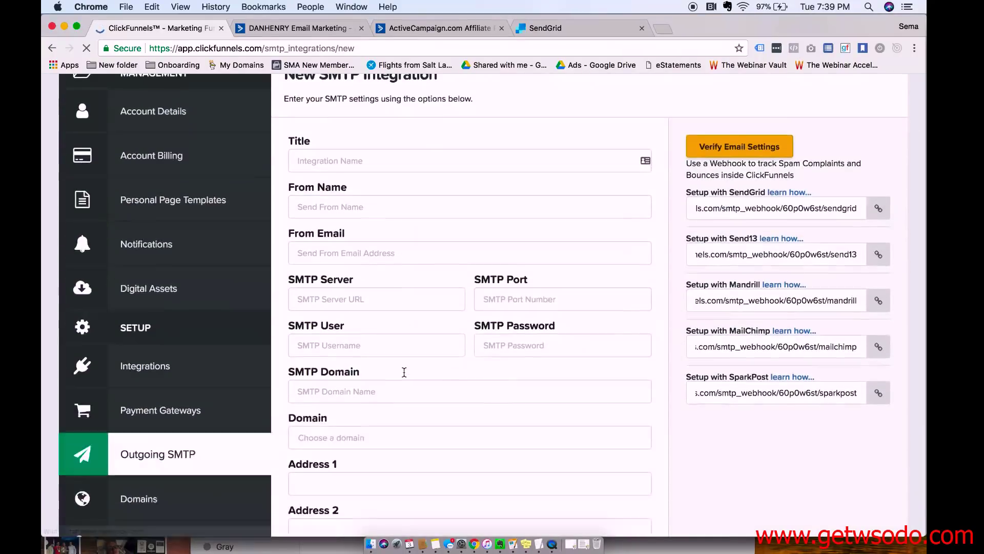
{"action": "scroll", "coordinate": [554, 290], "scroll_direction": "down", "scroll_amount": 5}
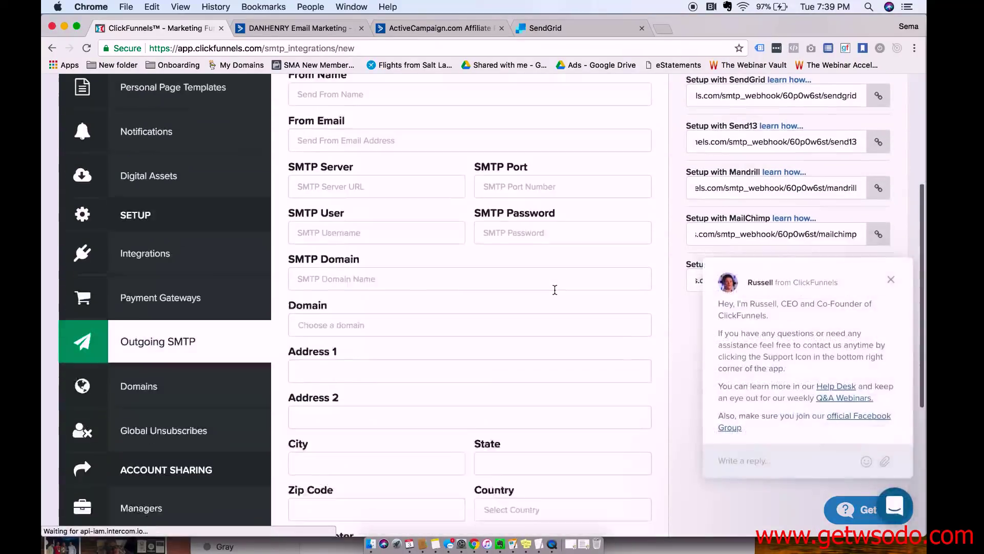
{"action": "scroll", "coordinate": [554, 292], "scroll_direction": "up", "scroll_amount": 6}
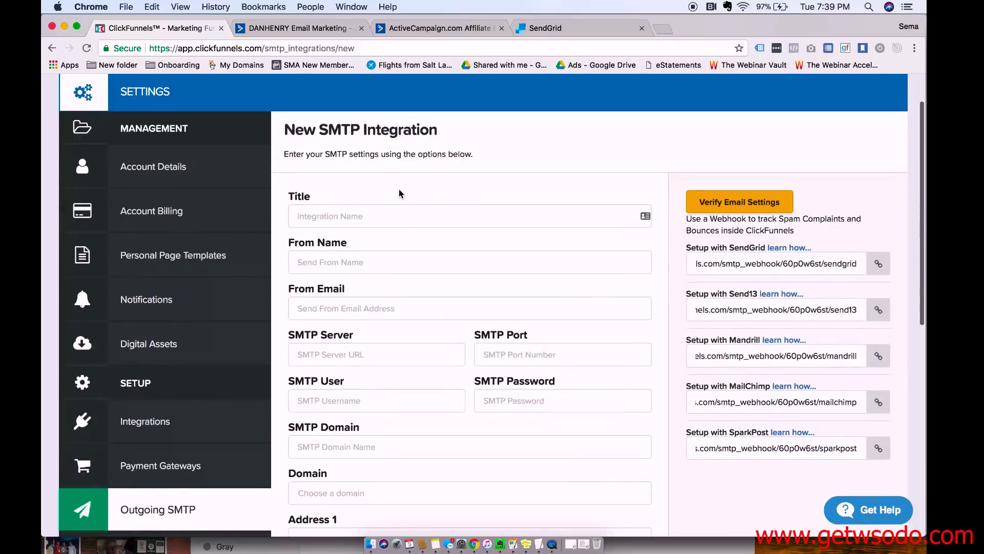
Search Google for 'clickfunnels sendgrid set up smtp' in a new tab.
{"action": "key", "text": "super+t"}
{"action": "type", "text": "clic"}
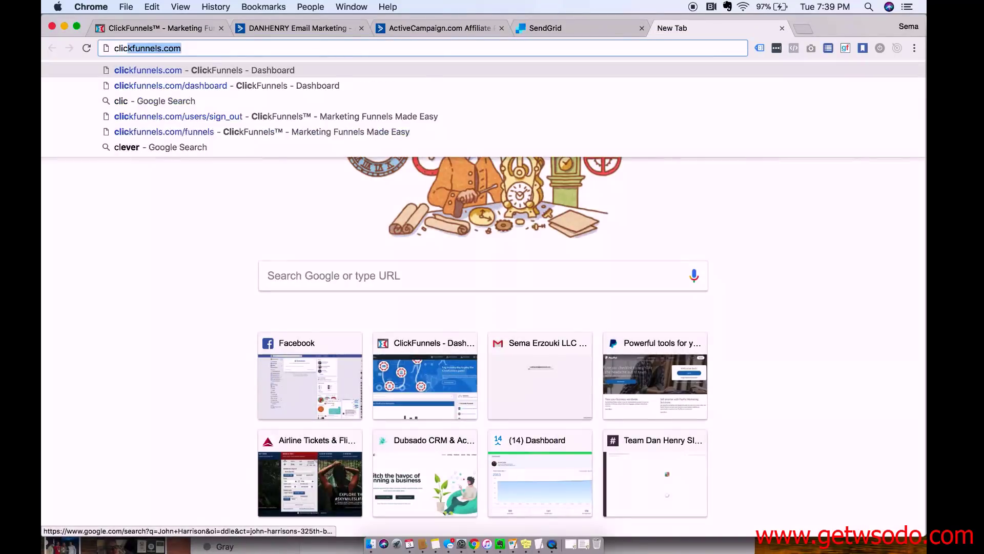
{"action": "type", "text": "kfunnels sendgrid"}
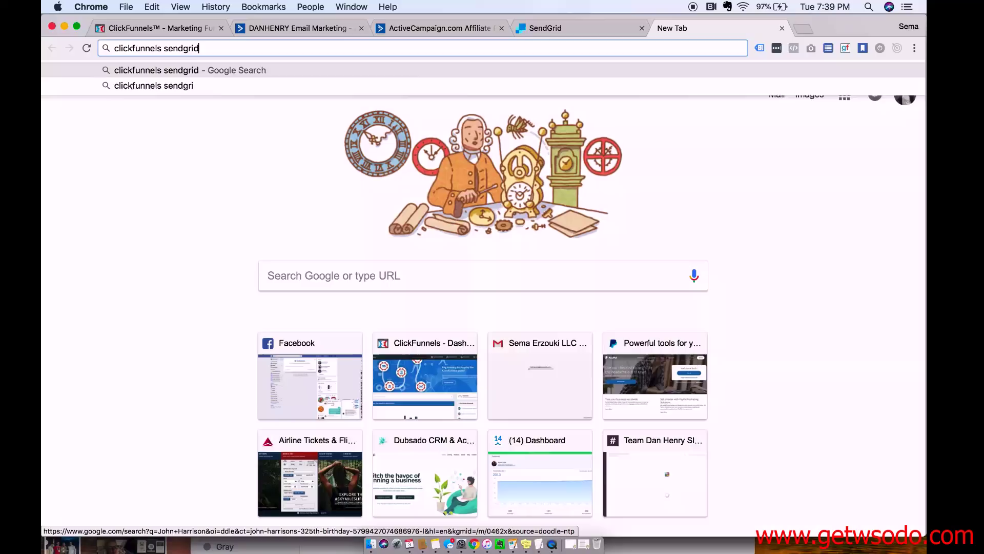
{"action": "type", "text": " set up smtp"}
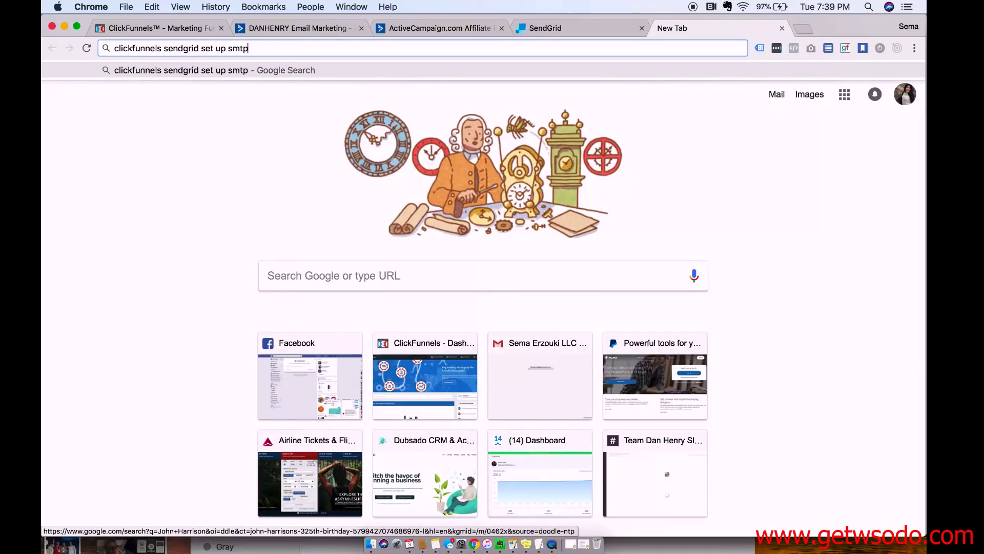
{"action": "key", "text": "Return"}
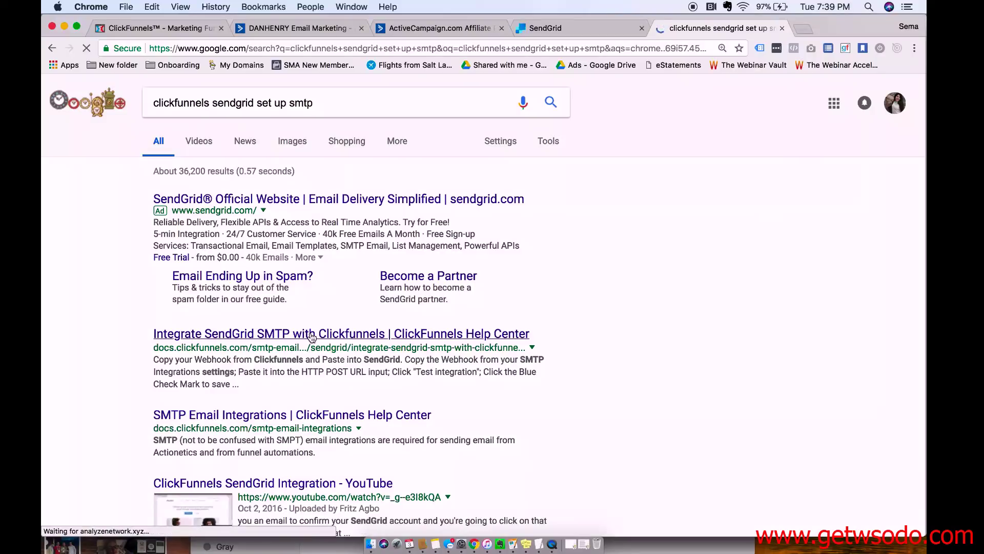
Open the 'Integrate SendGrid SMTP with Clickfunnels' article and scroll to the SMTP server and port values.
{"action": "left_click", "coordinate": [312, 334]}
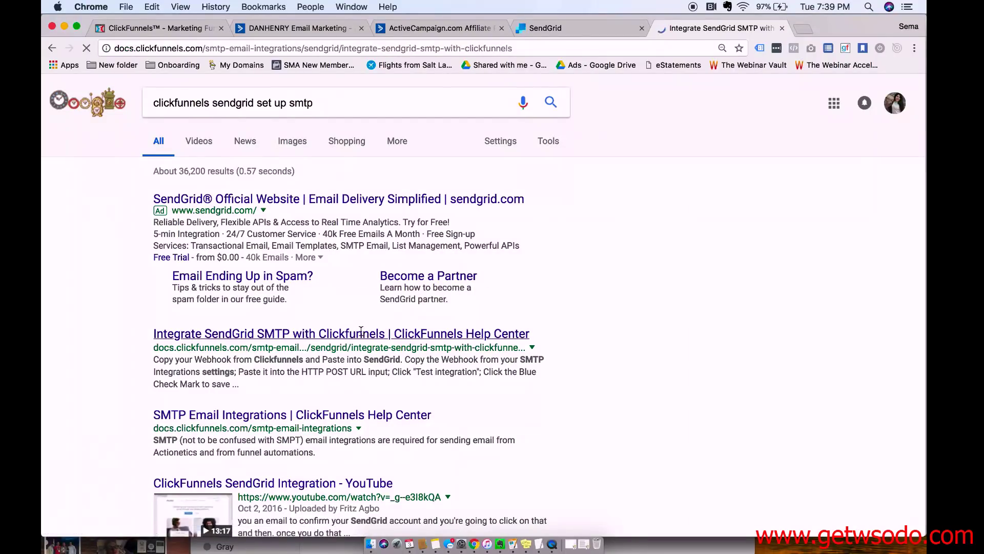
{"action": "scroll", "coordinate": [378, 359], "scroll_direction": "down", "scroll_amount": 10}
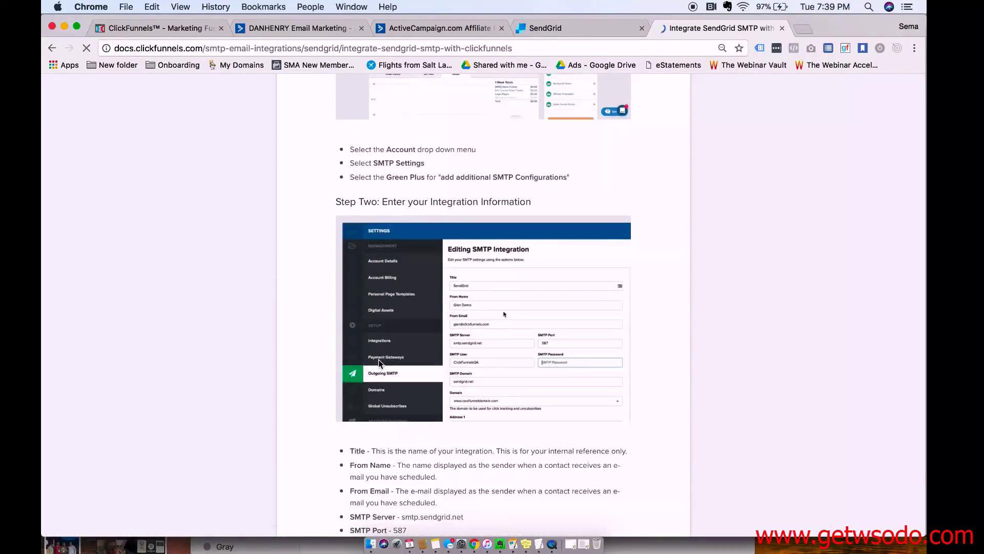
{"action": "scroll", "coordinate": [378, 360], "scroll_direction": "up", "scroll_amount": 5}
{"action": "scroll", "coordinate": [379, 362], "scroll_direction": "down", "scroll_amount": 6}
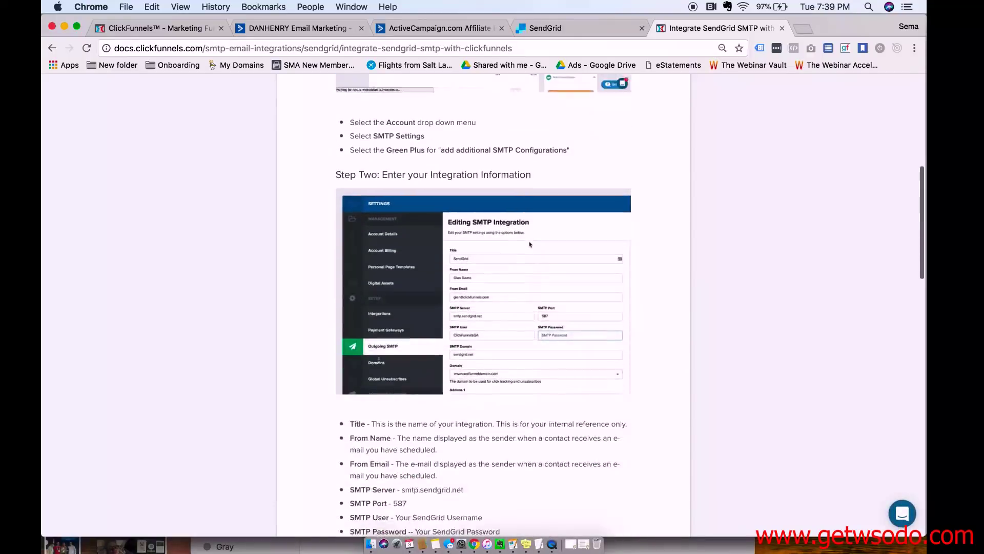
{"action": "scroll", "coordinate": [378, 360], "scroll_direction": "down", "scroll_amount": 5}
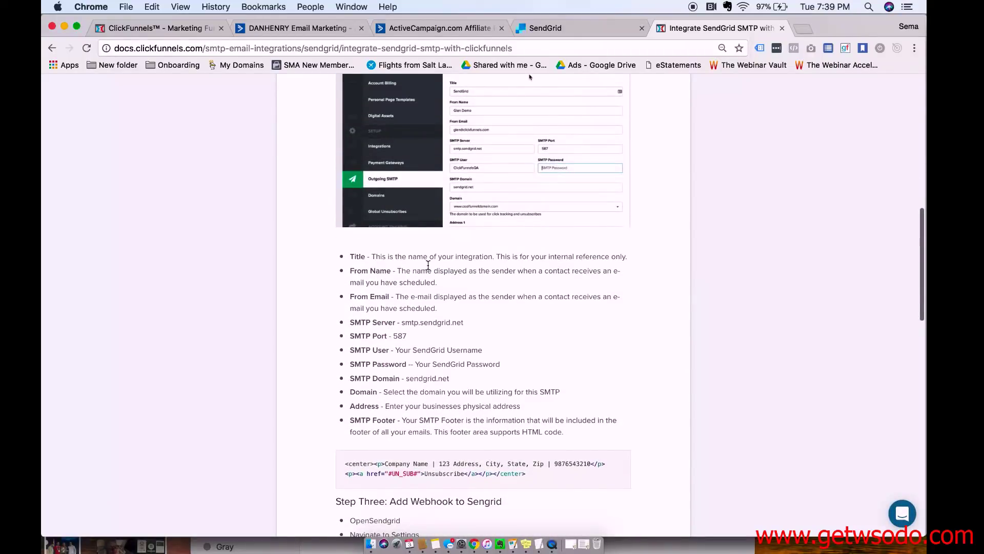
Enter title 'Sendgrid', the sender's name and the sender e-mail address in the form.
{"action": "left_click", "coordinate": [180, 29]}
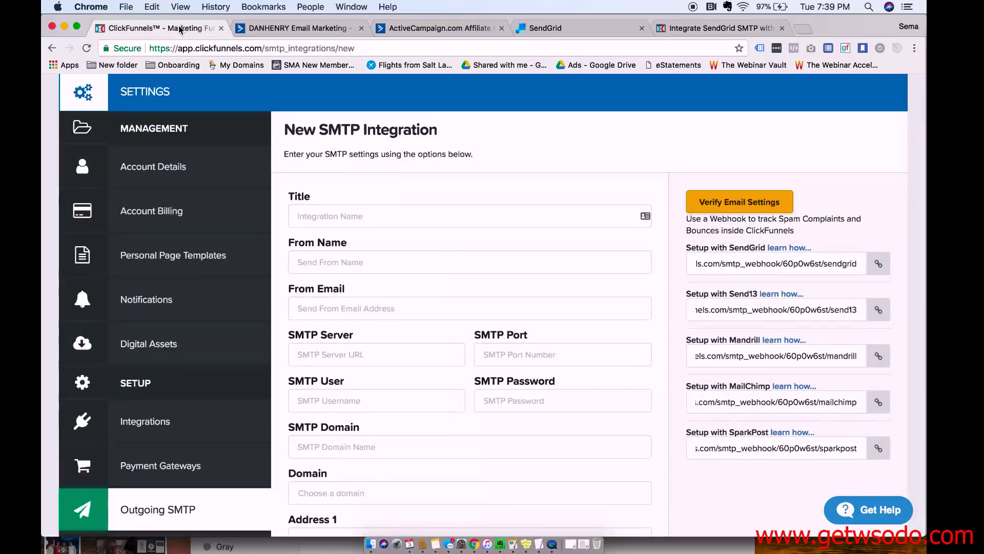
{"action": "left_click", "coordinate": [431, 215]}
{"action": "type", "text": "Sendgrid"}
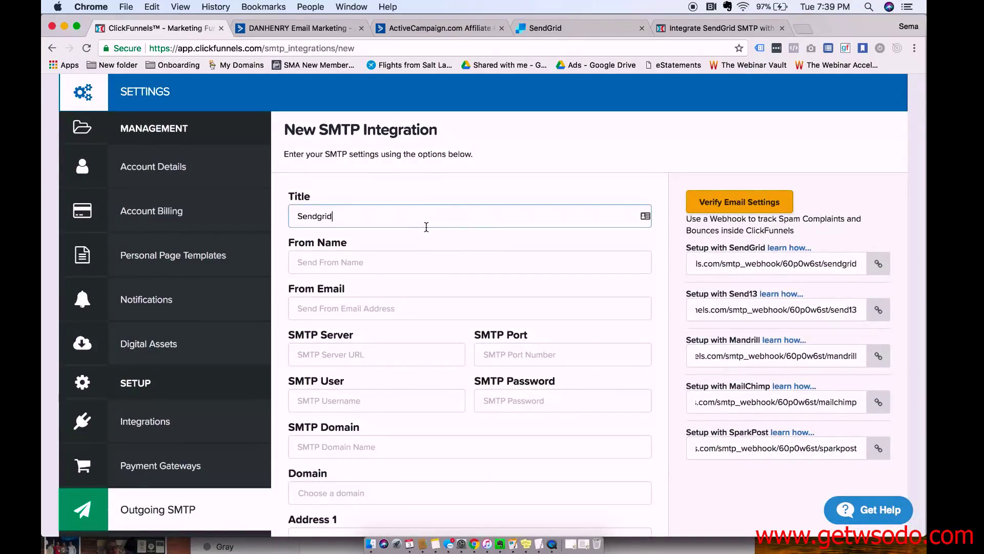
{"action": "left_click", "coordinate": [369, 262]}
{"action": "type", "text": "Sema Erzouki"}
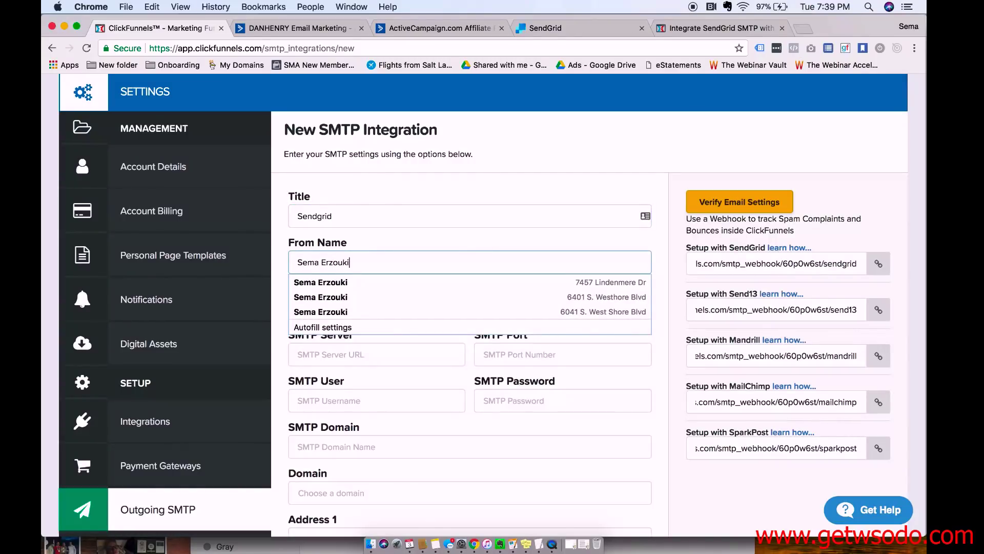
{"action": "left_click", "coordinate": [298, 308]}
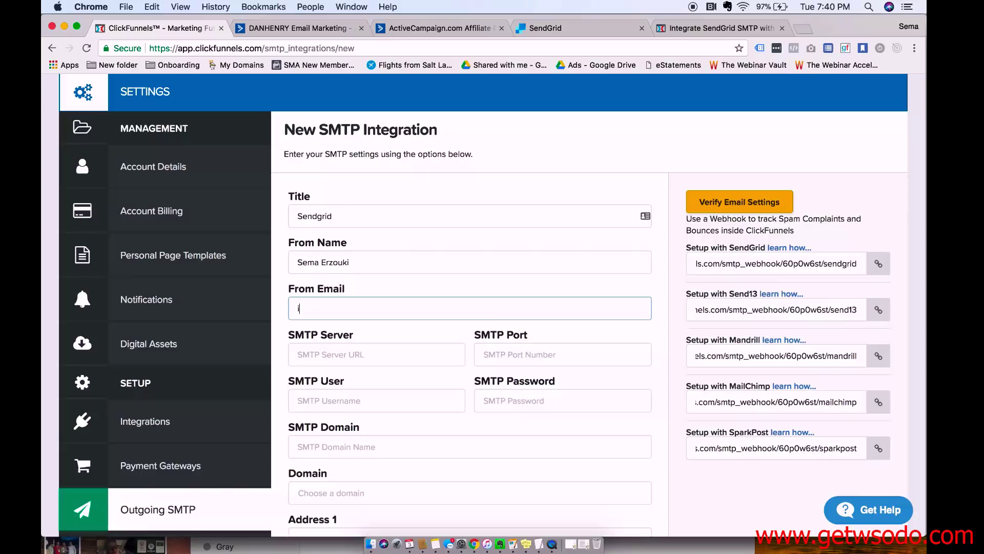
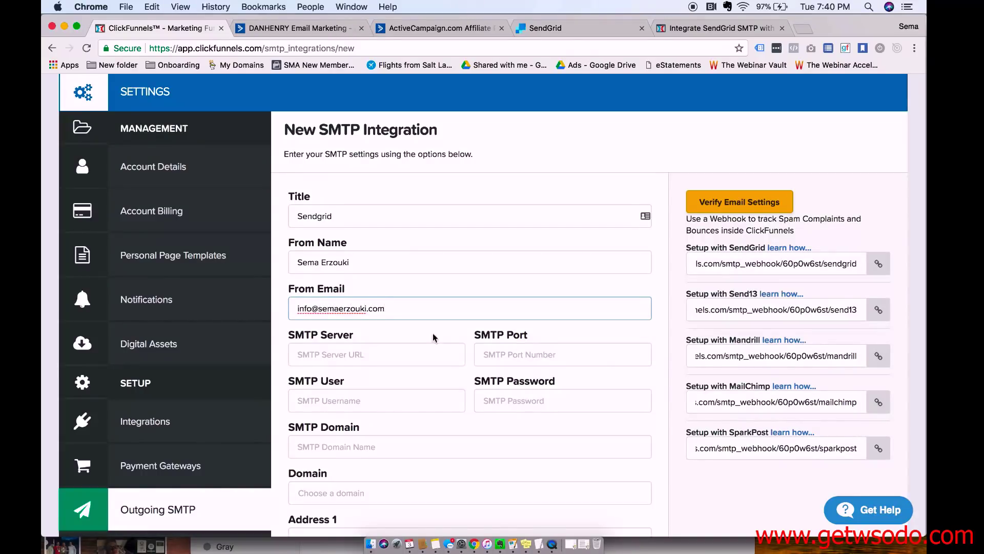
Copy smtp.sendgrid.net from the guide into the SMTP Server field.
{"action": "left_click", "coordinate": [730, 32]}
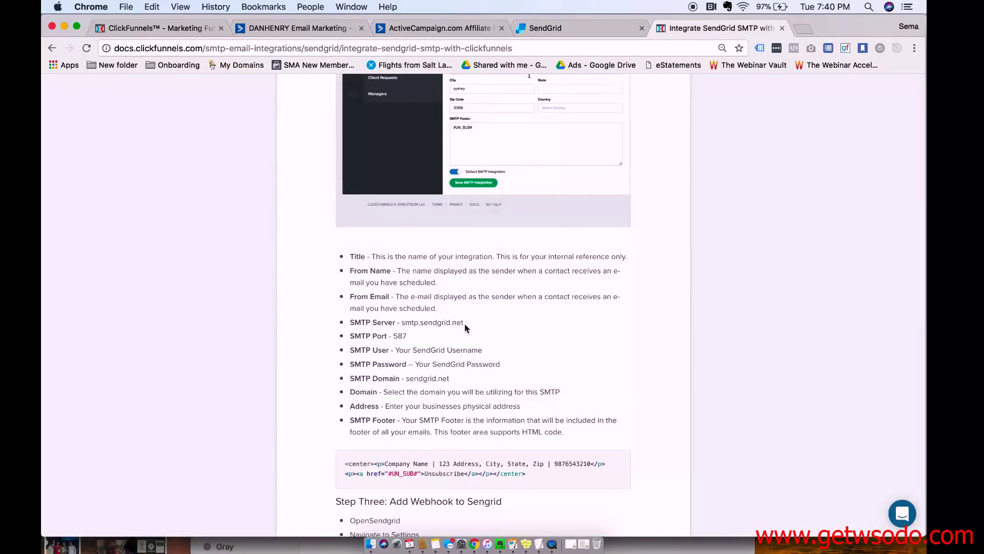
{"action": "left_click_drag", "start_coordinate": [466, 323], "coordinate": [405, 322]}
{"action": "key", "text": "super+c"}
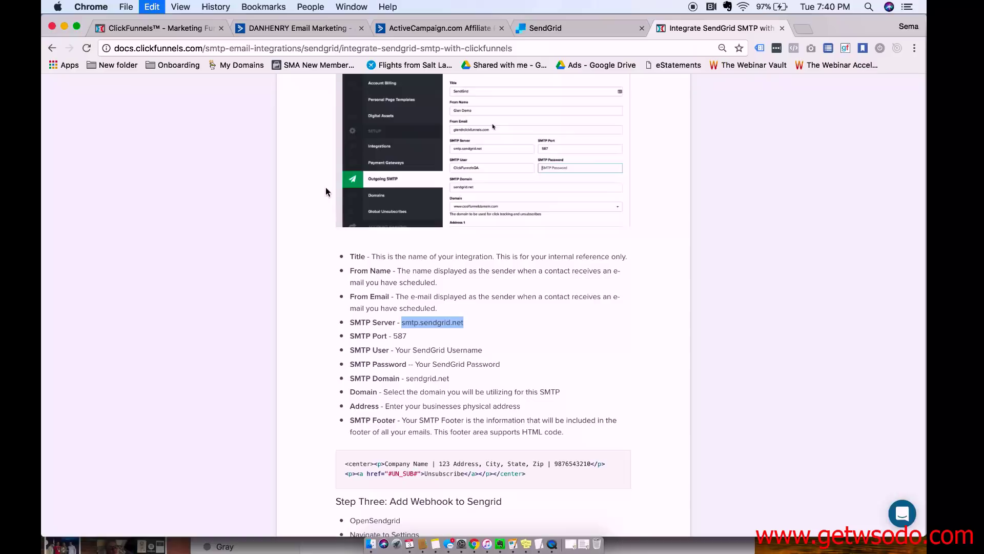
{"action": "left_click", "coordinate": [205, 28]}
{"action": "left_click", "coordinate": [375, 362]}
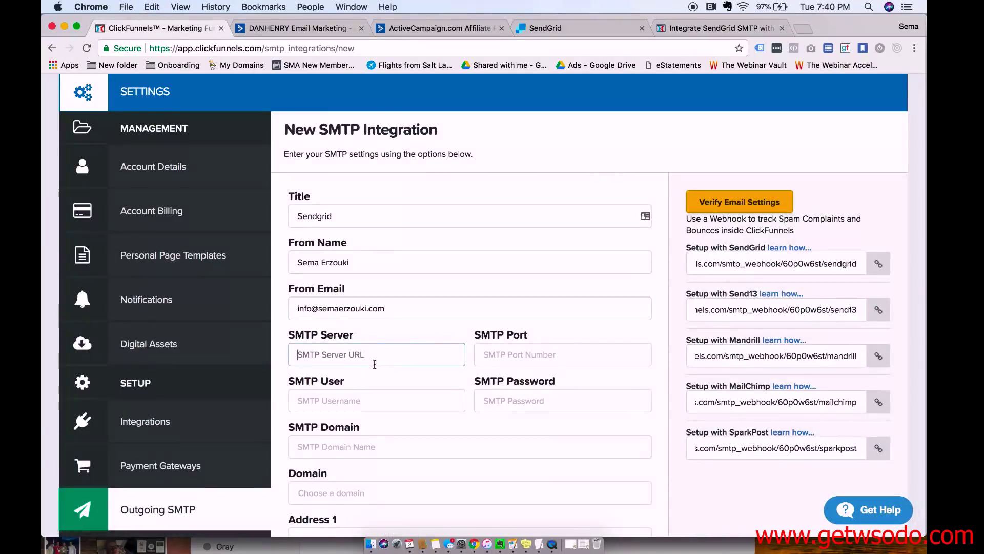
{"action": "key", "text": "super+v"}
Copy port 587 from the guide into the SMTP Port field.
{"action": "left_click", "coordinate": [501, 357]}
{"action": "left_click", "coordinate": [692, 28]}
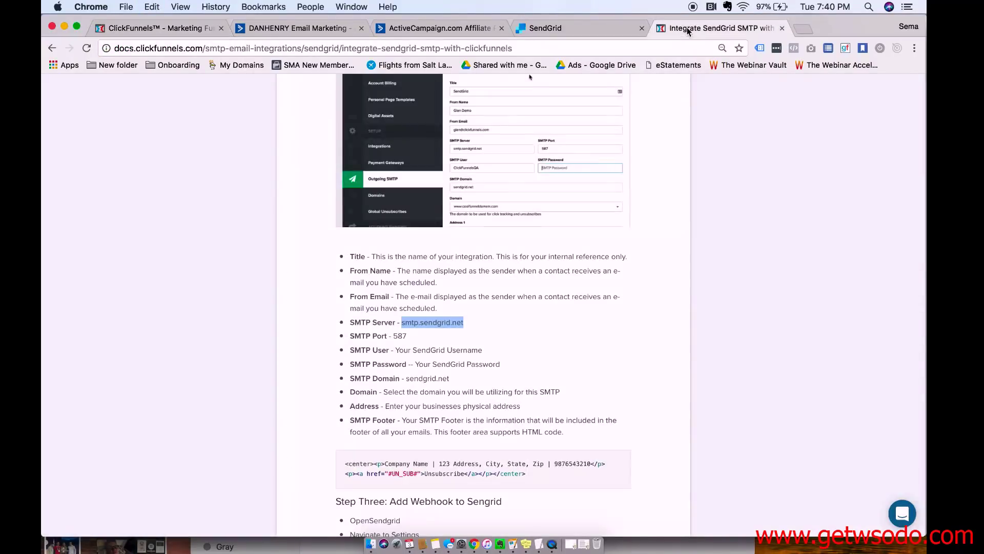
{"action": "left_click_drag", "start_coordinate": [394, 336], "coordinate": [405, 333]}
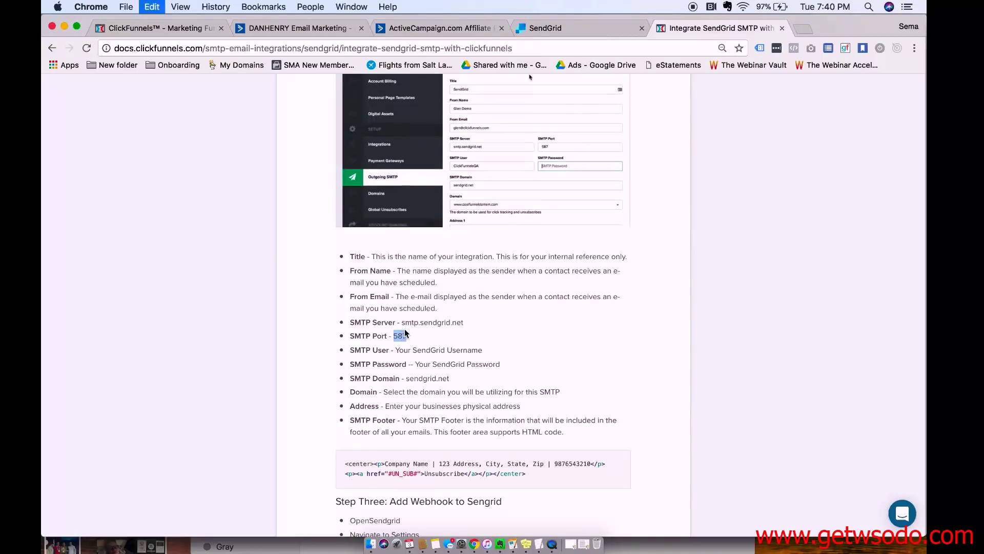
{"action": "left_click", "coordinate": [199, 29]}
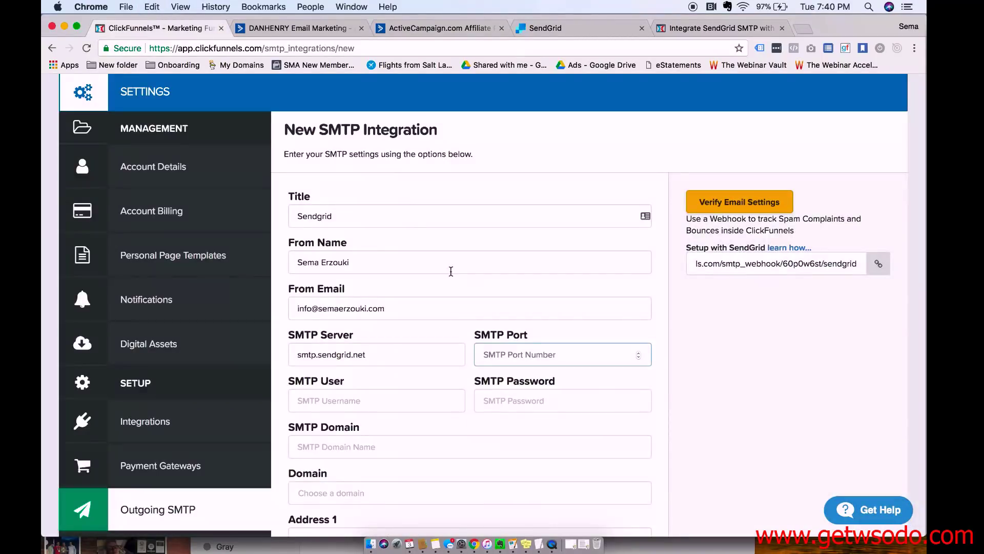
{"action": "key", "text": "super+v"}
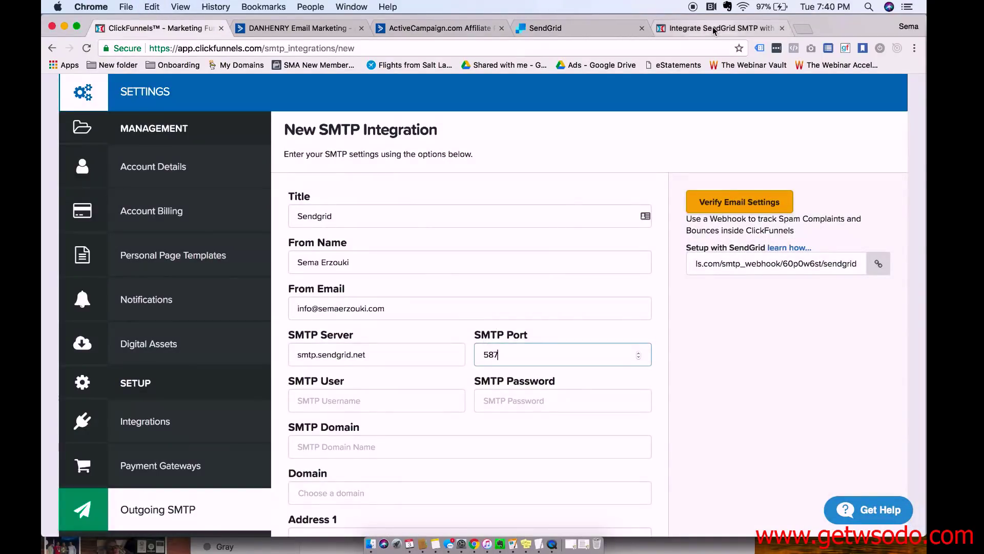
Enter the SendGrid account username in the SMTP User field.
{"action": "left_click", "coordinate": [715, 29]}
{"action": "scroll", "coordinate": [548, 274], "scroll_direction": "down", "scroll_amount": 2}
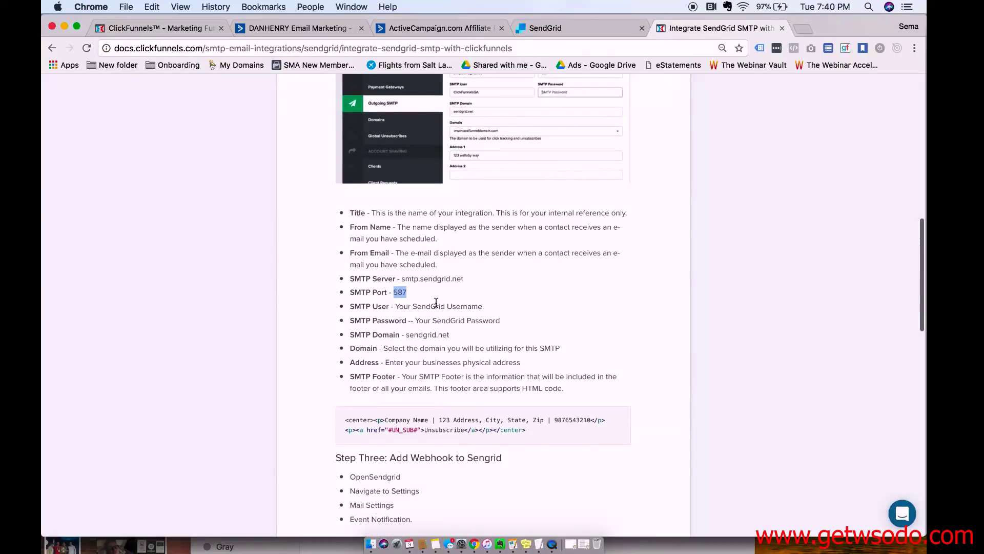
{"action": "left_click", "coordinate": [555, 29]}
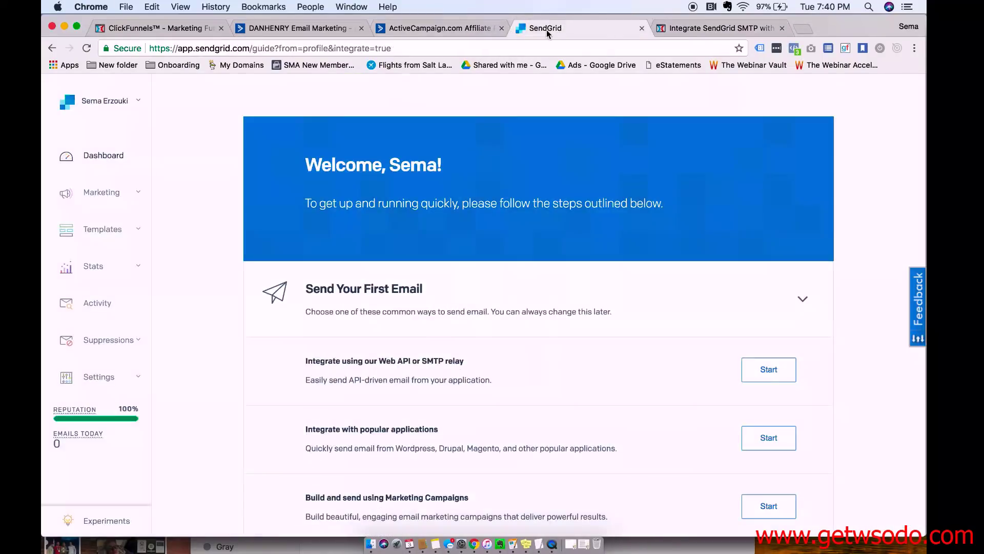
{"action": "left_click", "coordinate": [158, 29]}
{"action": "left_click", "coordinate": [358, 399]}
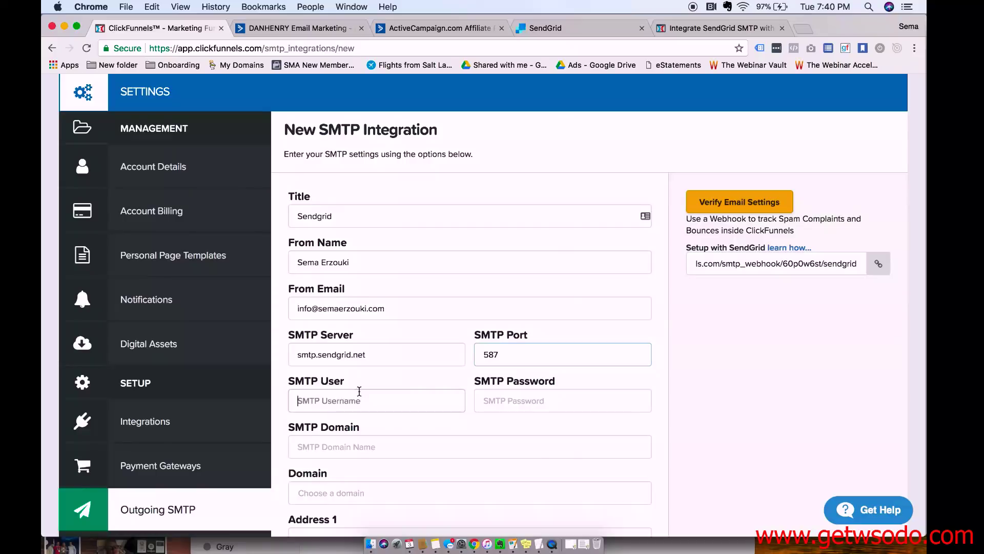
{"action": "type", "text": "semaerzouki12"}
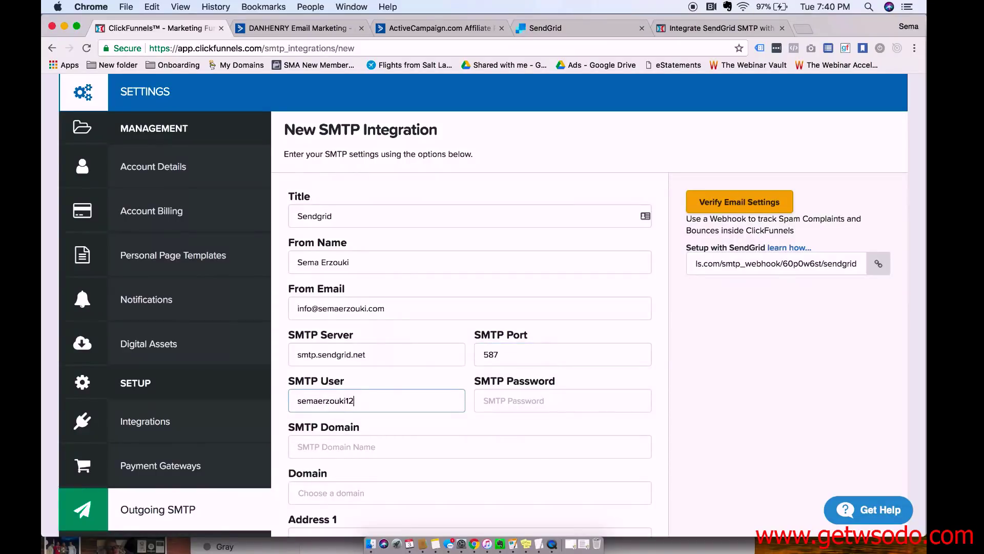
{"action": "type", "text": "3"}
{"action": "key", "text": "Tab"}
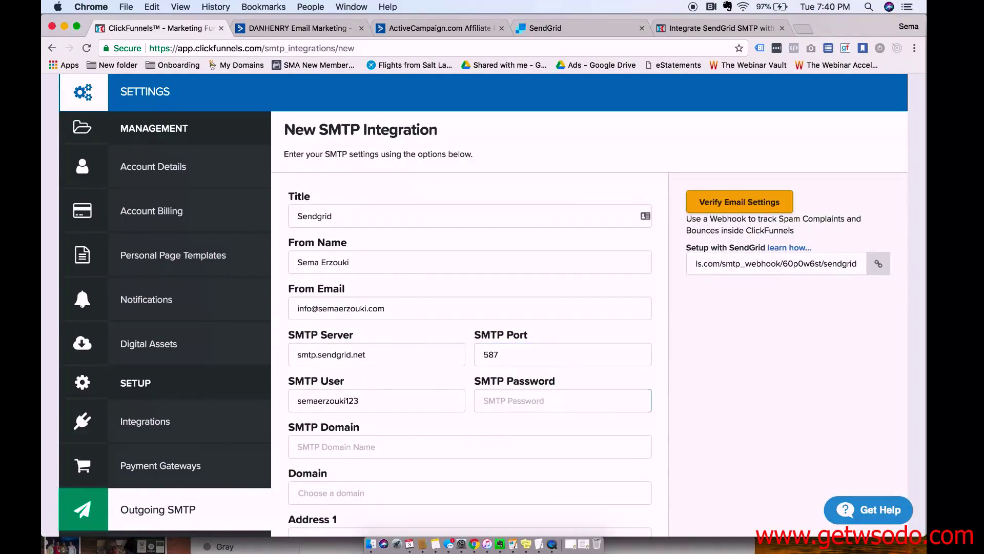
Copy sendgrid.net from the guide into the SMTP Domain field.
{"action": "scroll", "coordinate": [358, 358], "scroll_direction": "down", "scroll_amount": 5}
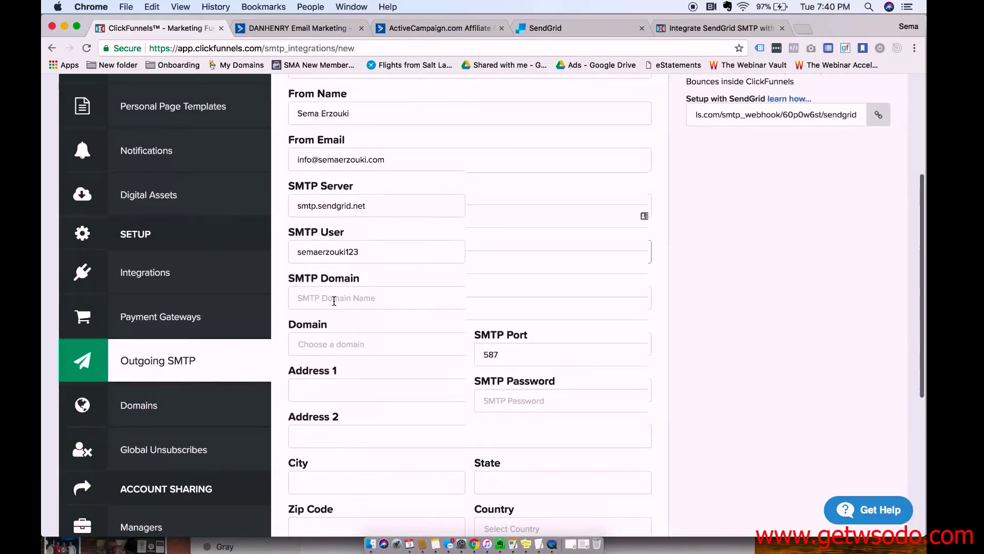
{"action": "left_click", "coordinate": [334, 300]}
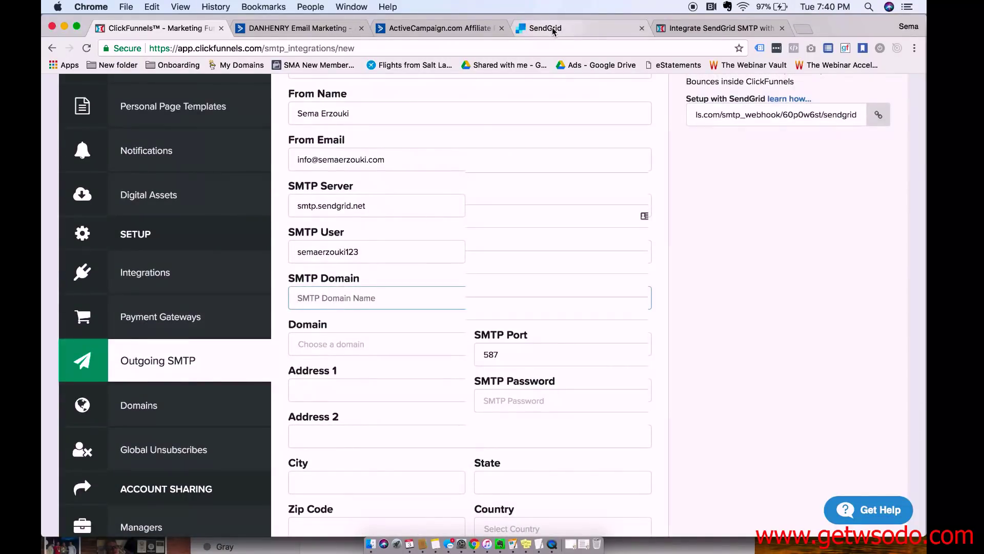
{"action": "left_click", "coordinate": [696, 33]}
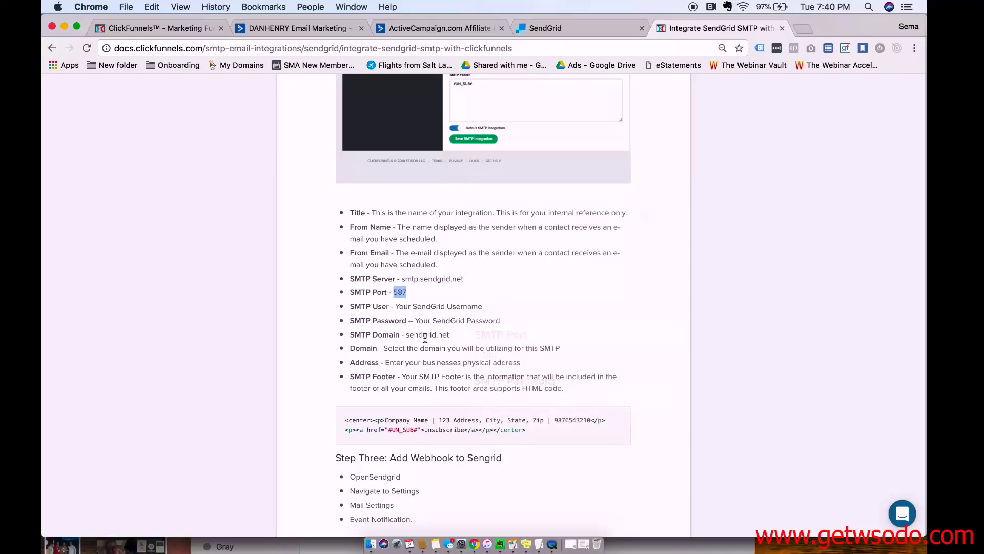
{"action": "left_click_drag", "start_coordinate": [406, 335], "coordinate": [453, 334]}
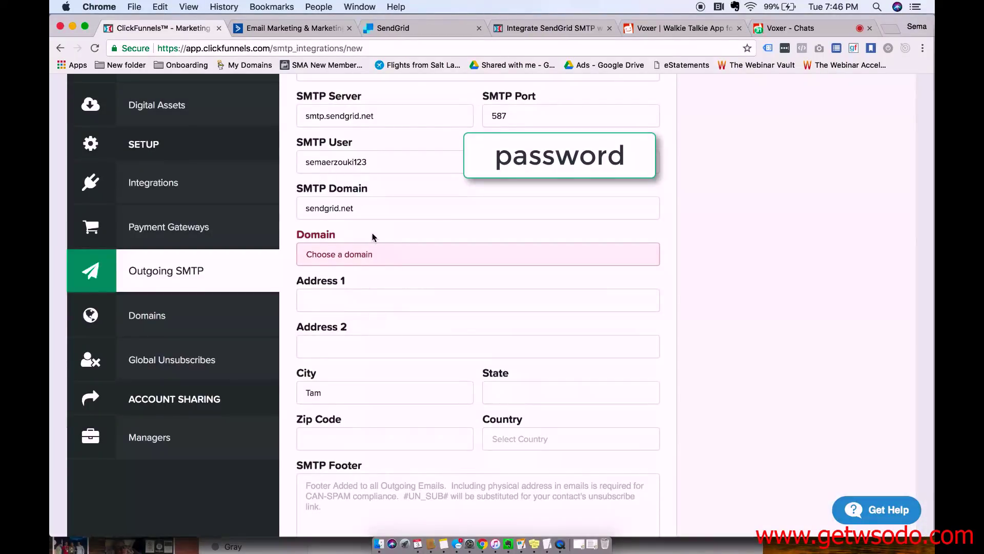
{"action": "left_click", "coordinate": [354, 204]}
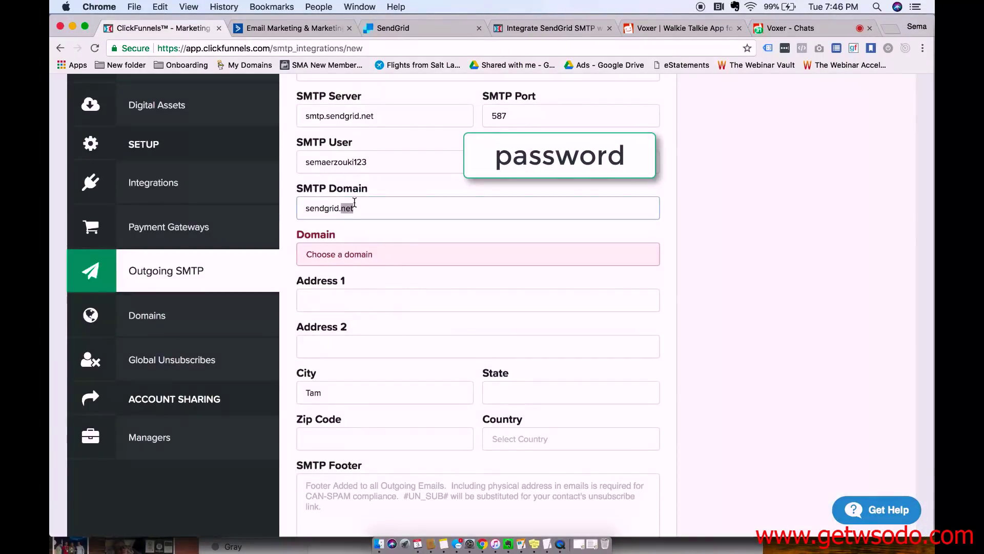
{"action": "double_click", "coordinate": [355, 204]}
{"action": "left_click", "coordinate": [355, 204]}
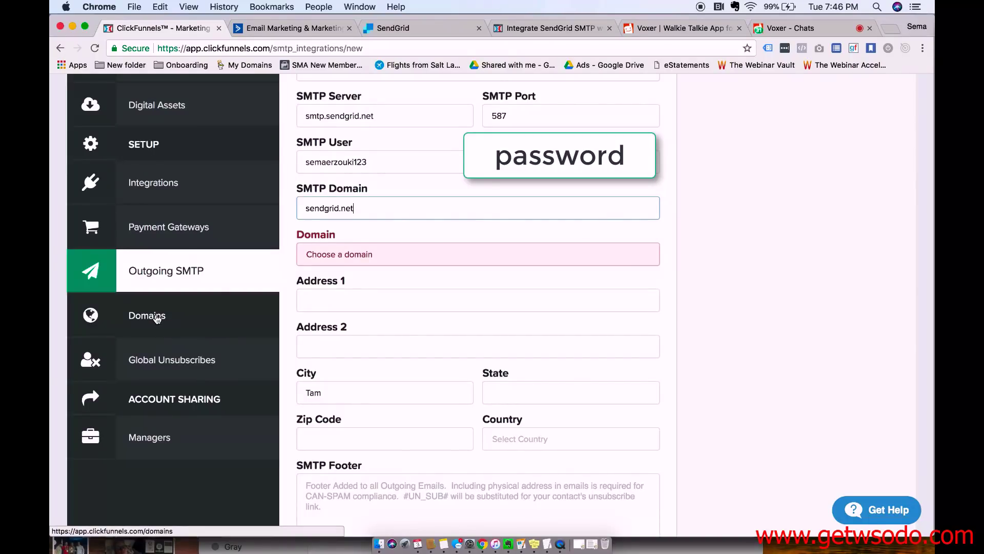
Open Domains in a new tab and choose Add New Domain using an existing domain.
{"action": "left_click", "coordinate": [158, 316], "text": "super"}
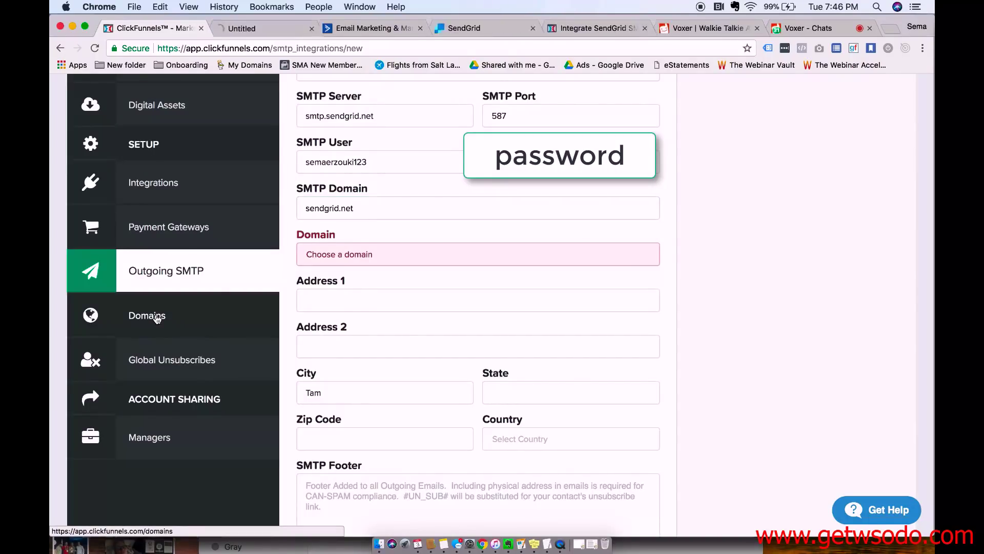
{"action": "left_click", "coordinate": [263, 29]}
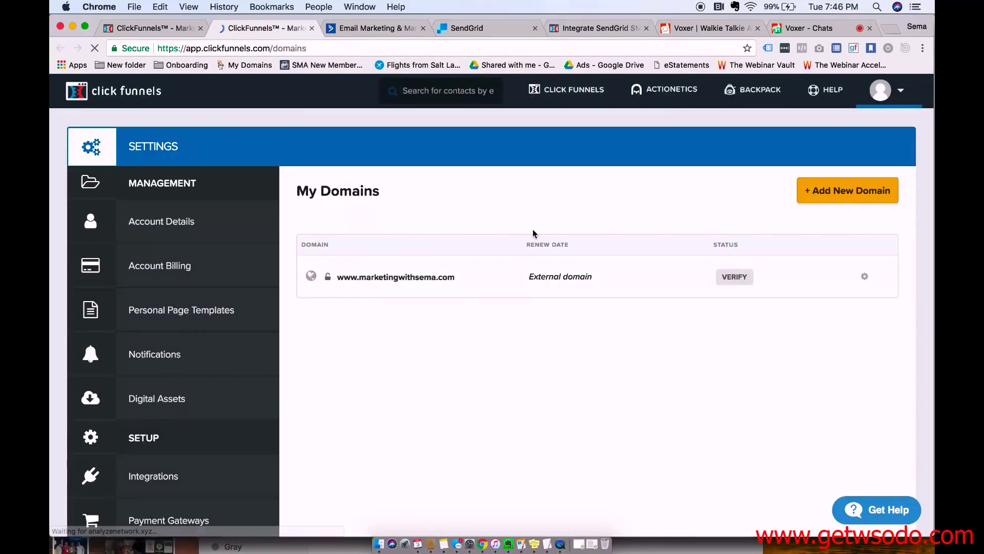
{"action": "left_click", "coordinate": [835, 197]}
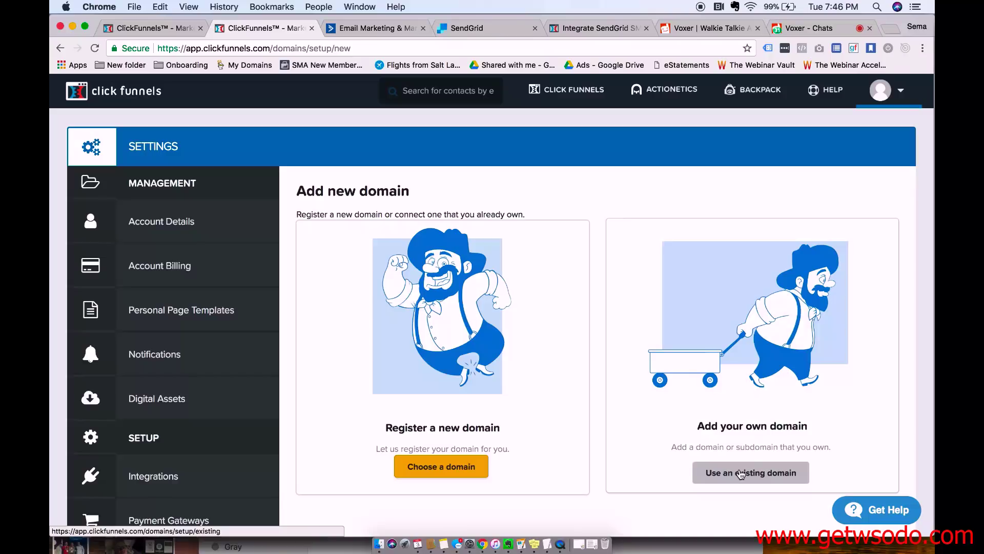
{"action": "left_click", "coordinate": [741, 474]}
Type the owned domain name, then clear the domain field.
{"action": "type", "text": "www."}
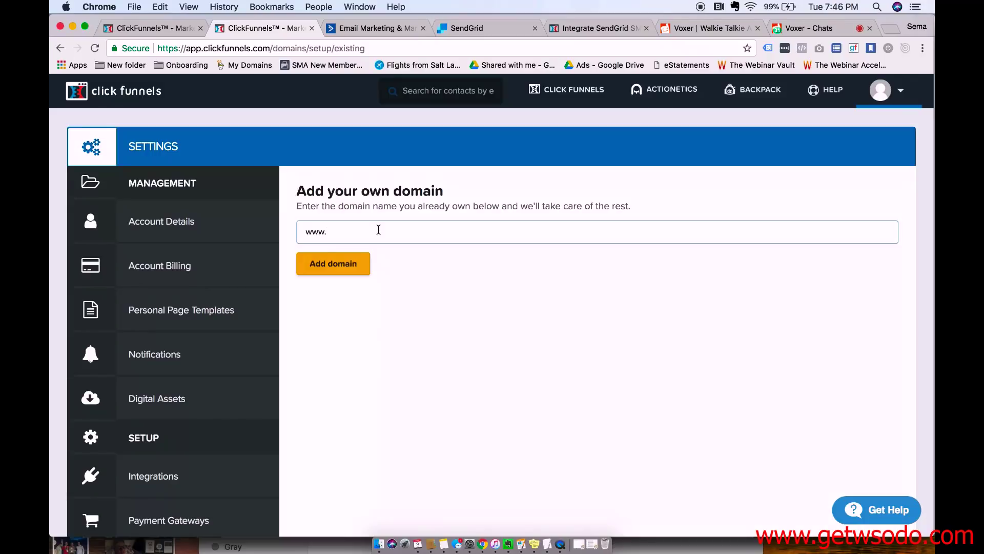
{"action": "type", "text": "marketingwithsema.co"}
{"action": "key", "text": "super+a"}
{"action": "type", "text": "s"}
{"action": "key", "text": "BackSpace"}
Return to the ClickFunnels SMTP form and scroll down to Save SMTP Integration and the 'Please select a domain name' error.
{"action": "type", "text": "sem"}
{"action": "left_click", "coordinate": [182, 27]}
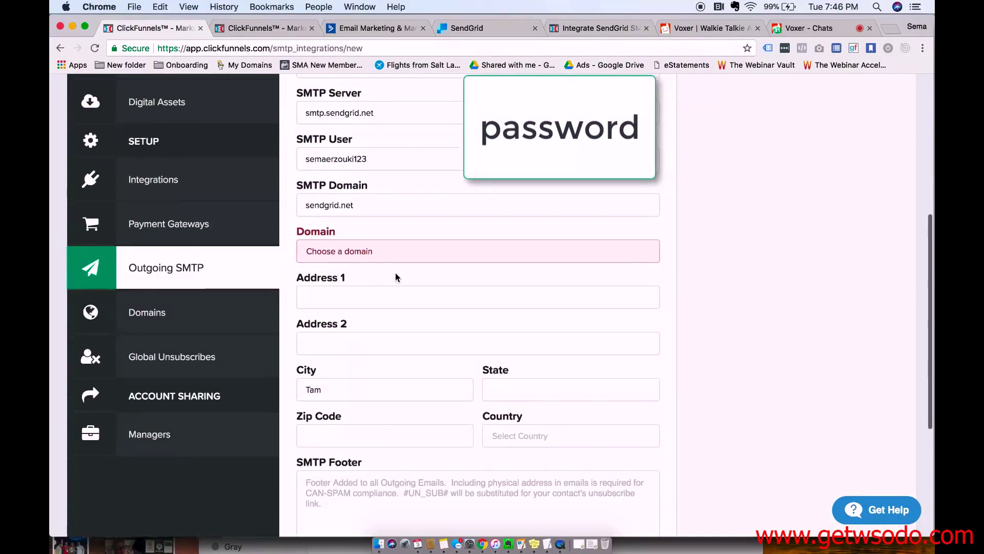
{"action": "scroll", "coordinate": [397, 277], "scroll_direction": "down", "scroll_amount": 2}
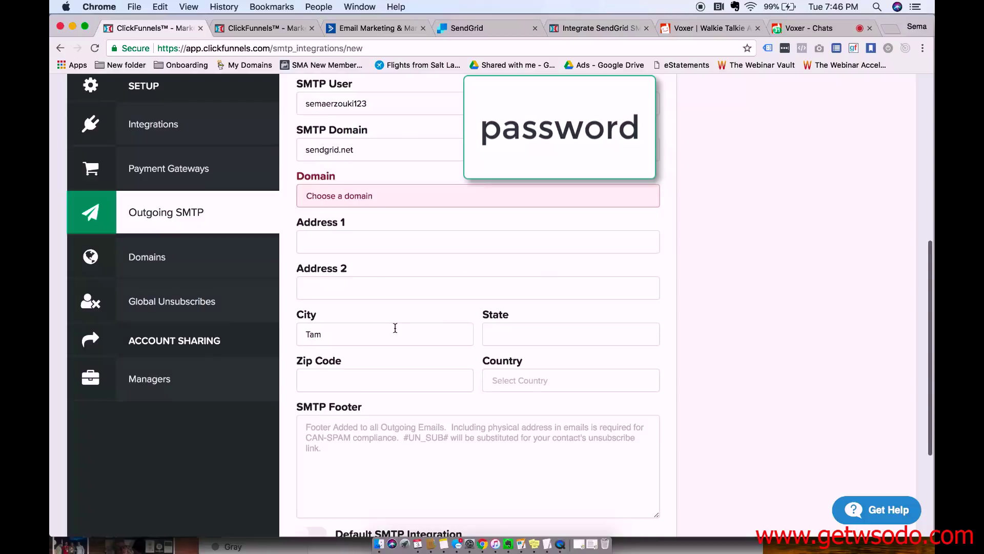
{"action": "scroll", "coordinate": [454, 369], "scroll_direction": "down", "scroll_amount": 3}
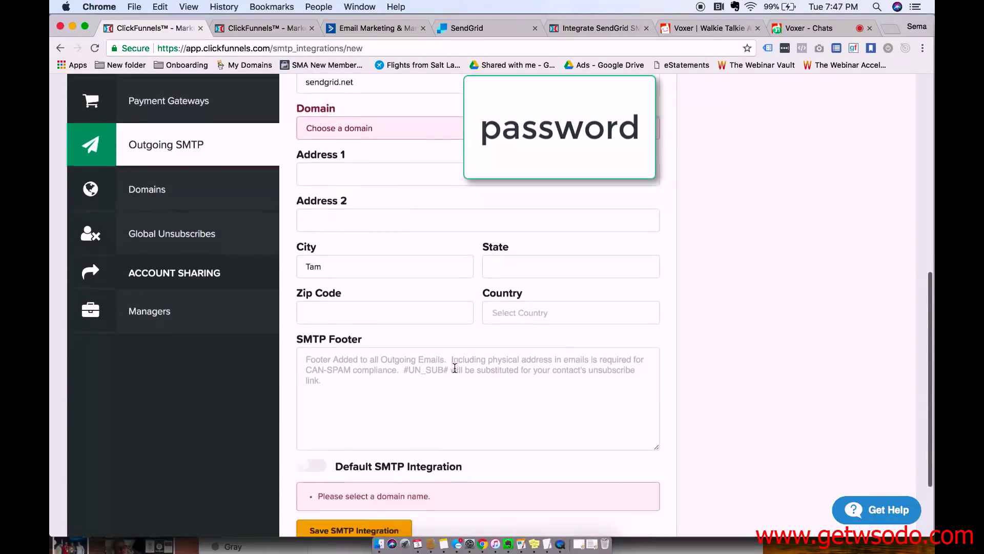
{"action": "scroll", "coordinate": [455, 368], "scroll_direction": "down", "scroll_amount": 1}
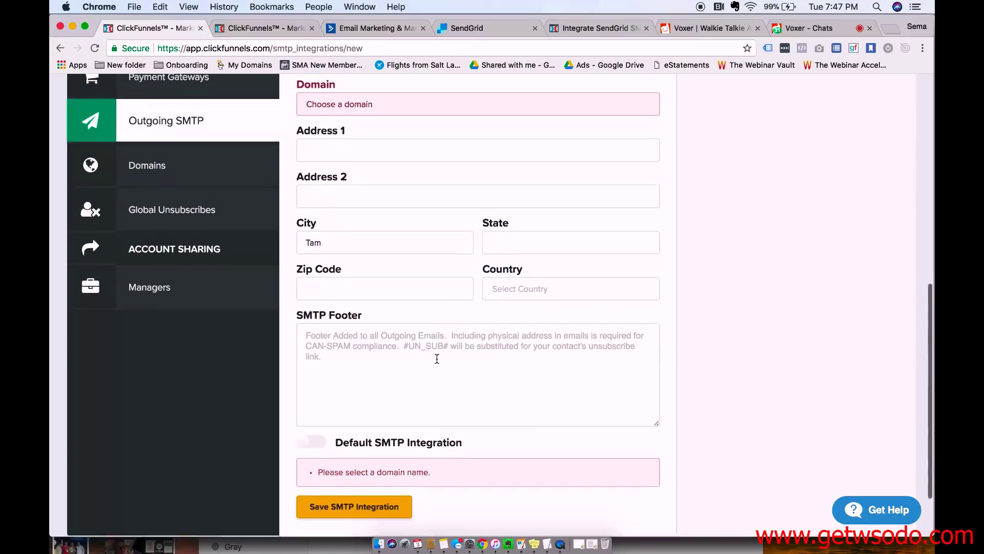
{"action": "scroll", "coordinate": [437, 358], "scroll_direction": "down", "scroll_amount": 2}
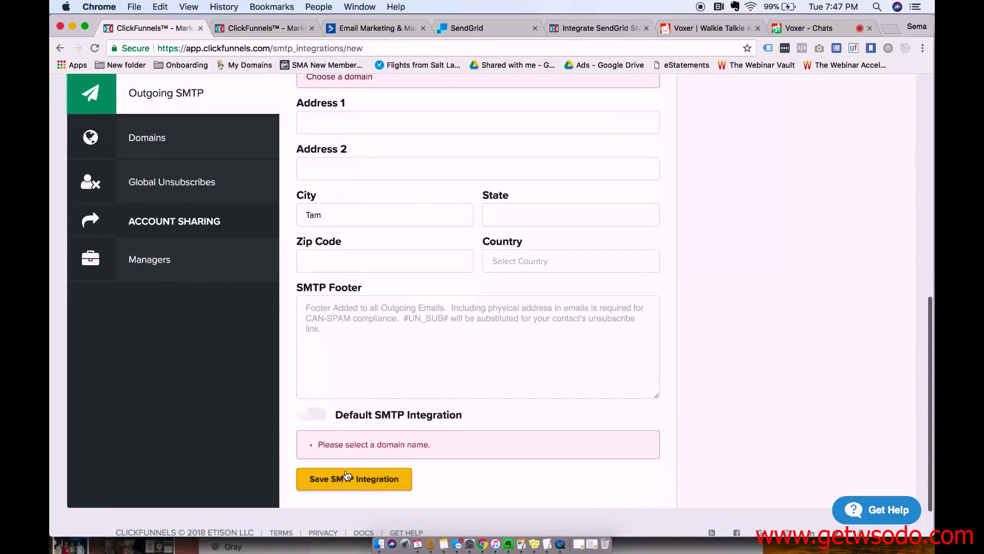